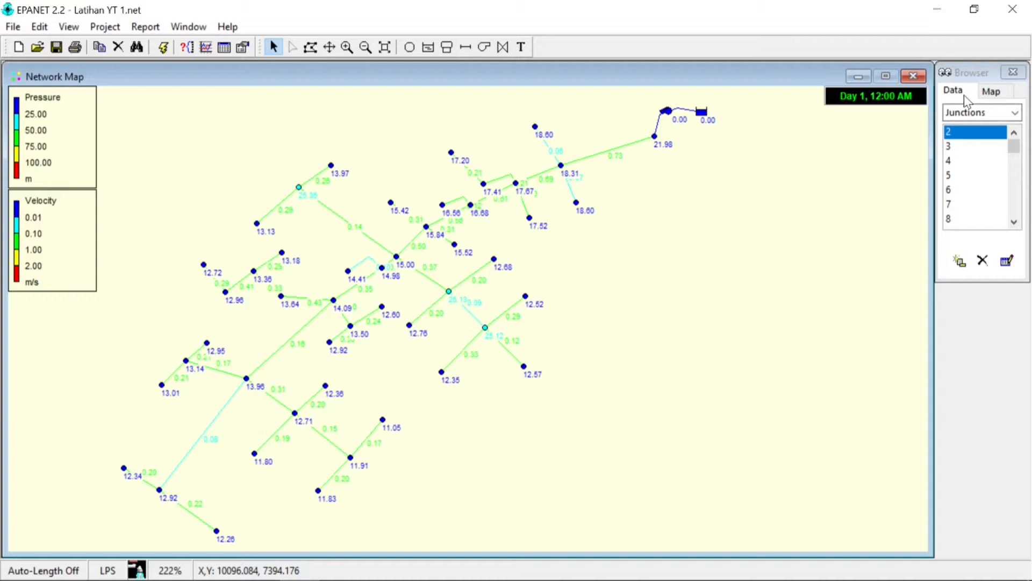
- Create demand pattern 1 by loading its hourly multipliers from the pattern file 1.pat
{"action": "left_click", "coordinate": [1008, 112]}
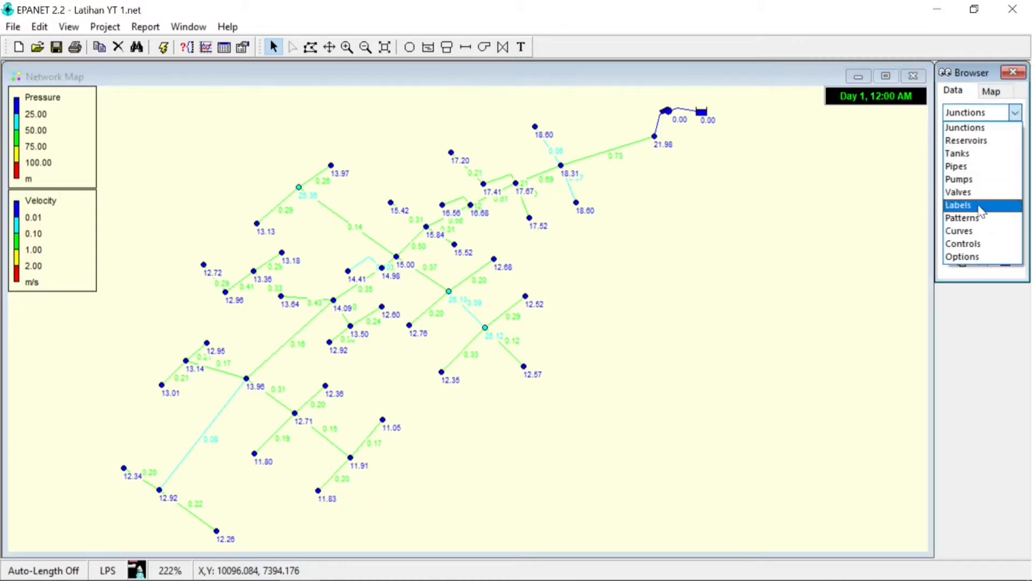
{"action": "left_click", "coordinate": [977, 222]}
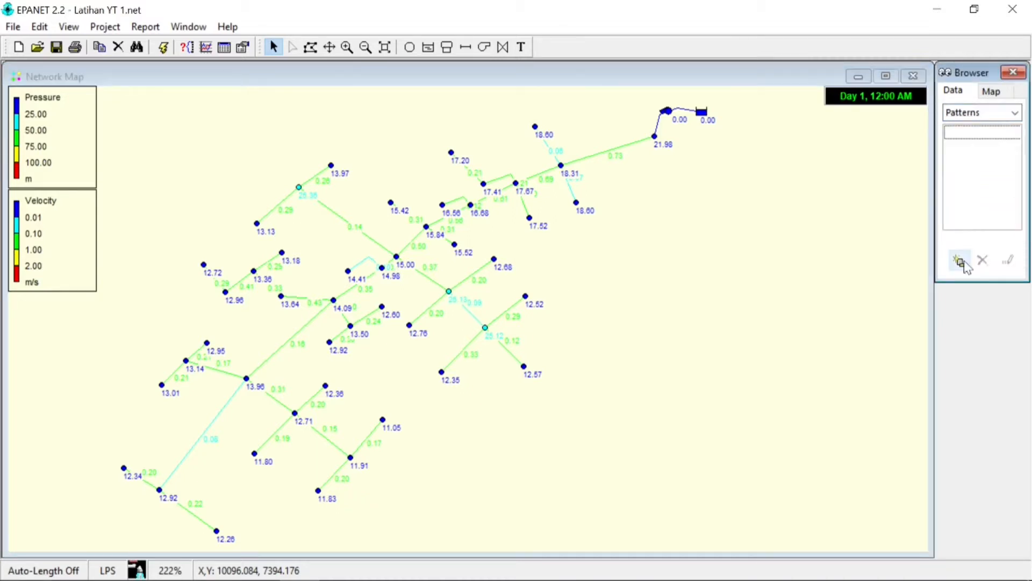
{"action": "left_click", "coordinate": [960, 261]}
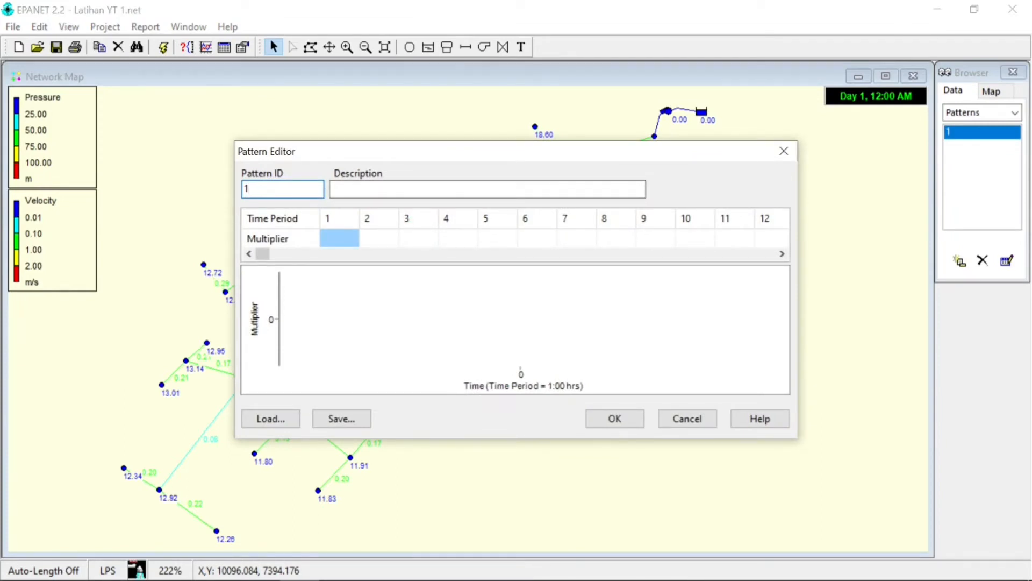
{"action": "left_click", "coordinate": [271, 418]}
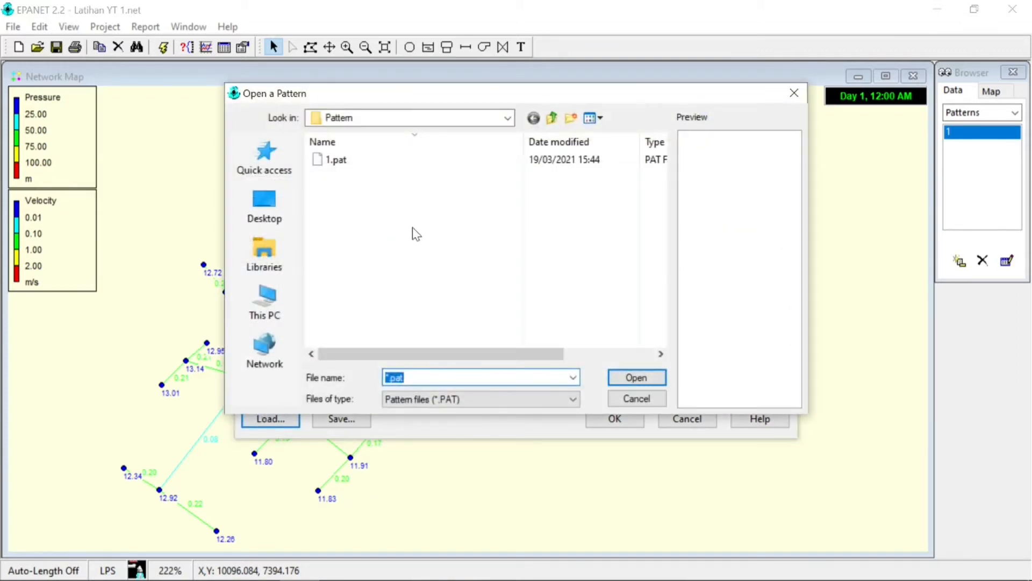
{"action": "left_click", "coordinate": [391, 162]}
{"action": "left_click", "coordinate": [637, 380]}
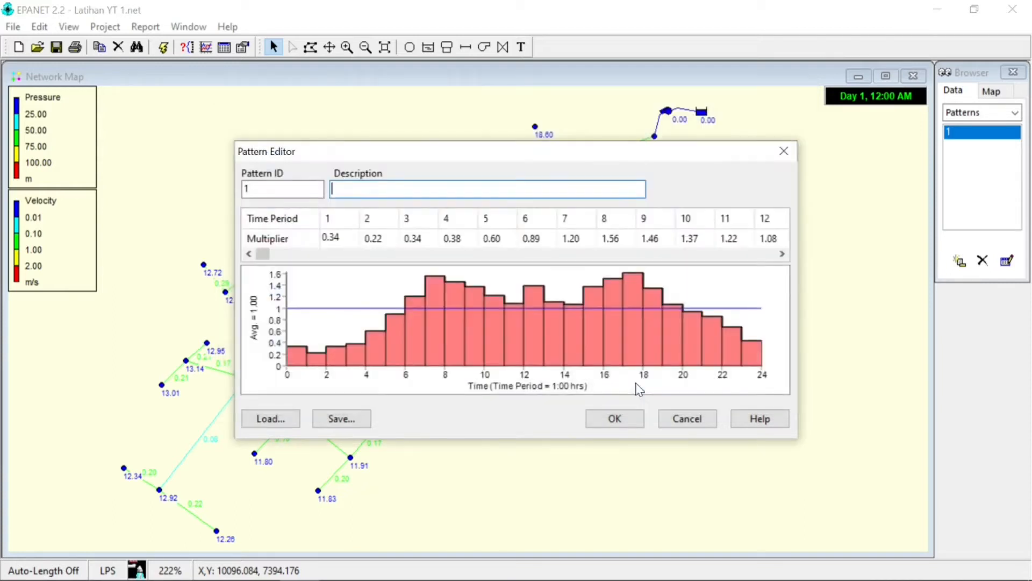
{"action": "left_click_drag", "start_coordinate": [538, 162], "coordinate": [638, 170]}
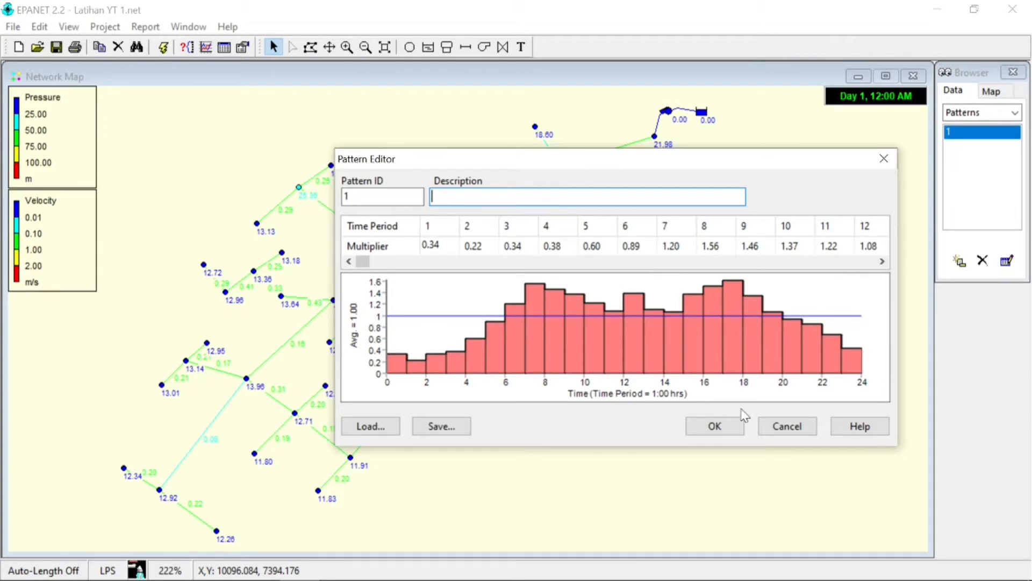
{"action": "left_click", "coordinate": [737, 435]}
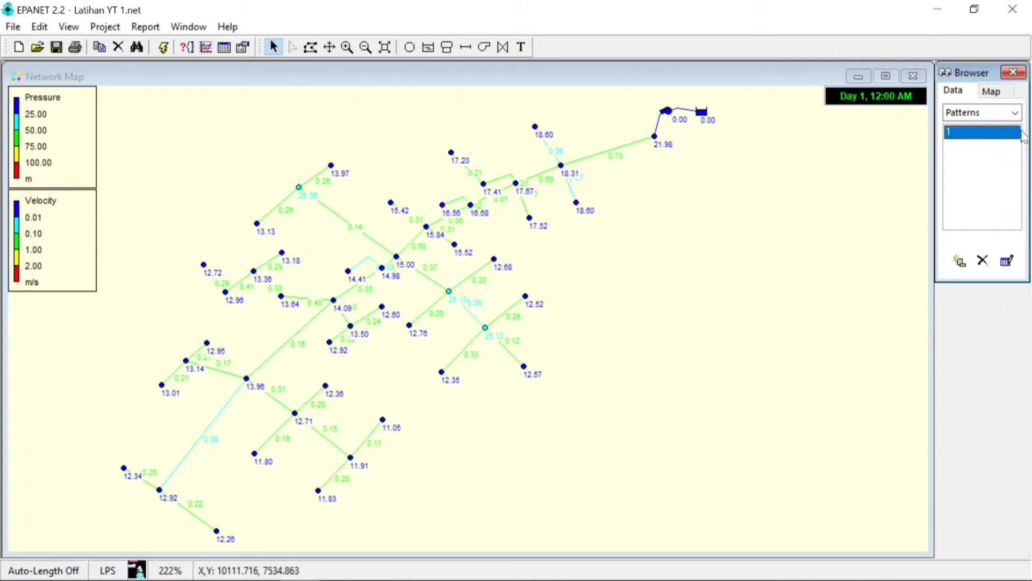
- Set the simulation's total duration to 24 hours in the times options
{"action": "left_click", "coordinate": [1016, 113]}
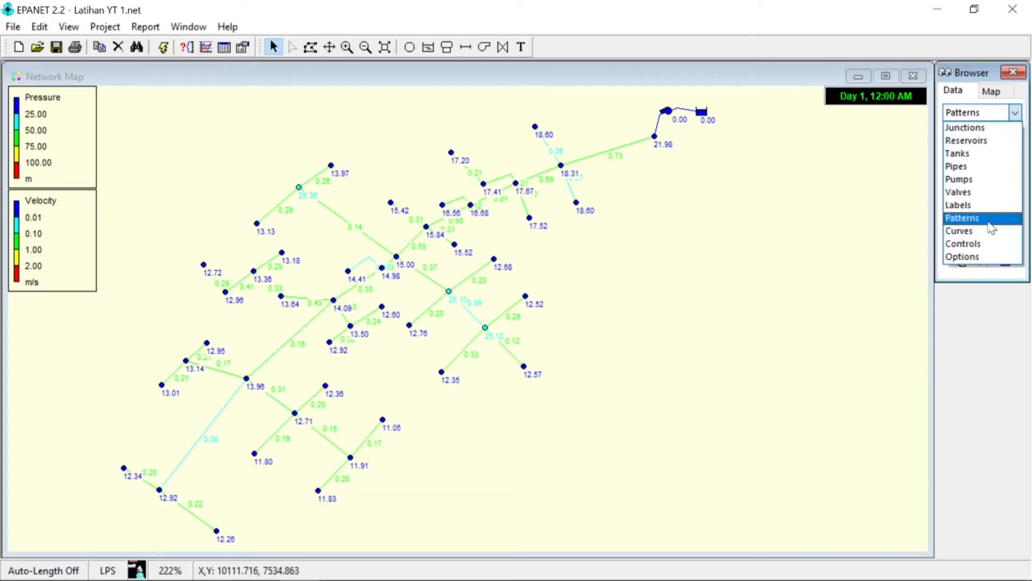
{"action": "left_click", "coordinate": [991, 258]}
{"action": "left_click", "coordinate": [971, 178]}
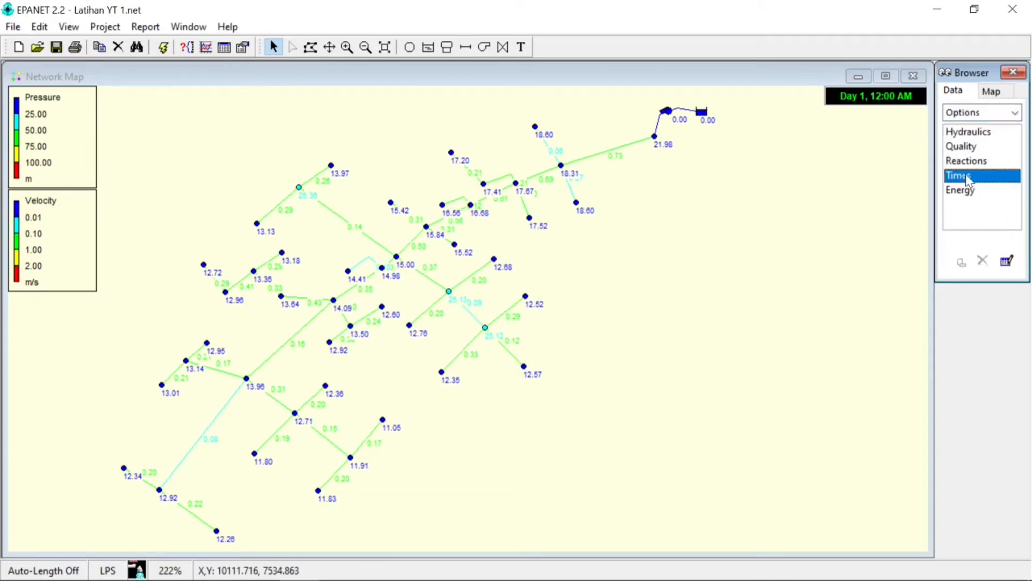
{"action": "double_click", "coordinate": [979, 177]}
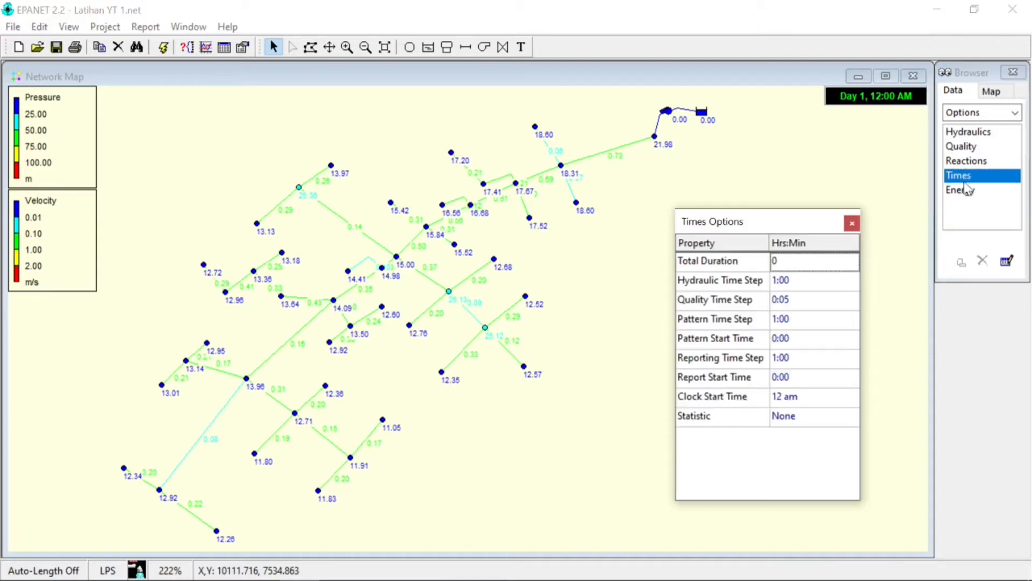
{"action": "left_click", "coordinate": [834, 269]}
{"action": "type", "text": "24"}
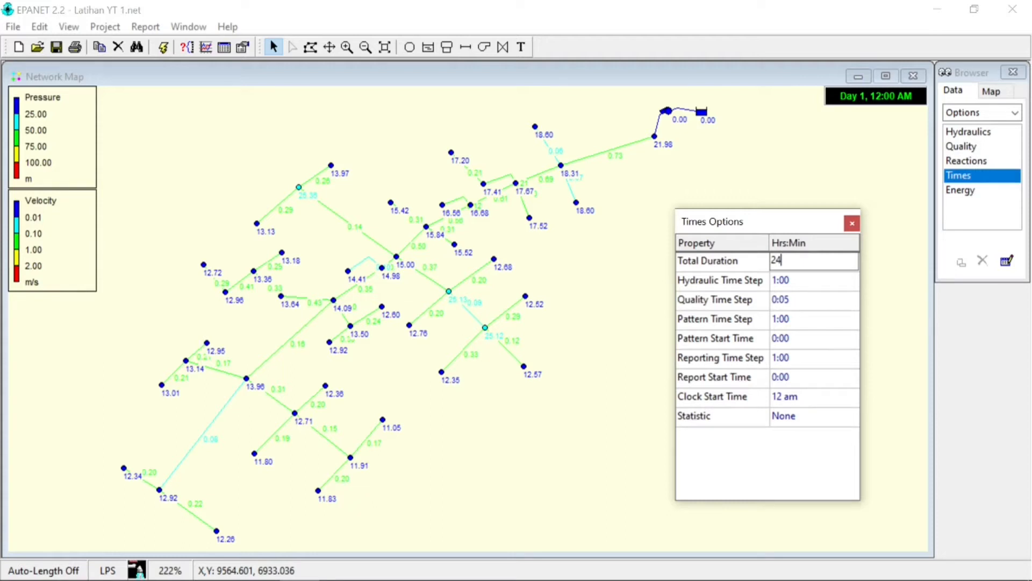
{"action": "left_click_drag", "start_coordinate": [761, 223], "coordinate": [791, 176]}
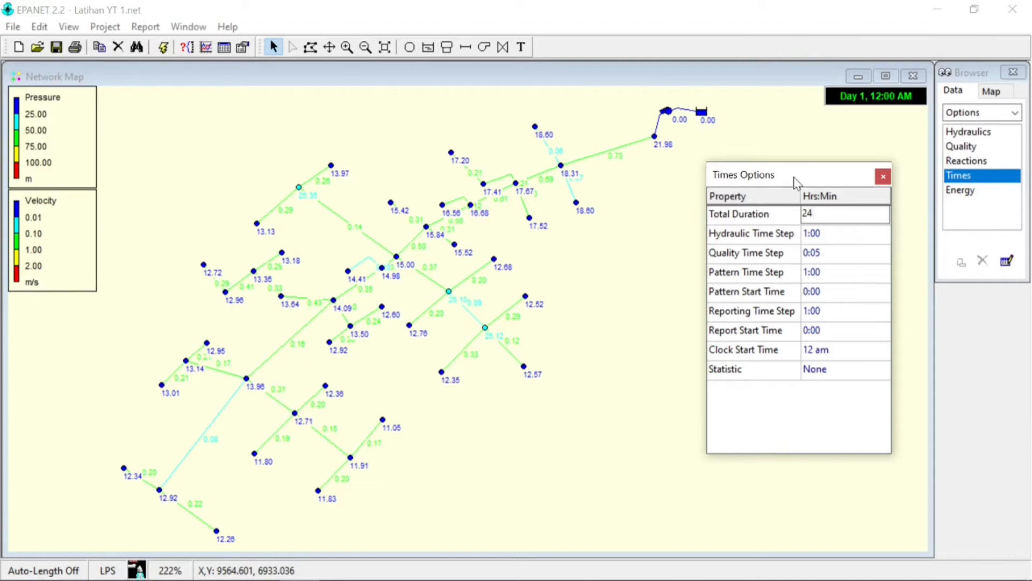
{"action": "left_click", "coordinate": [884, 177]}
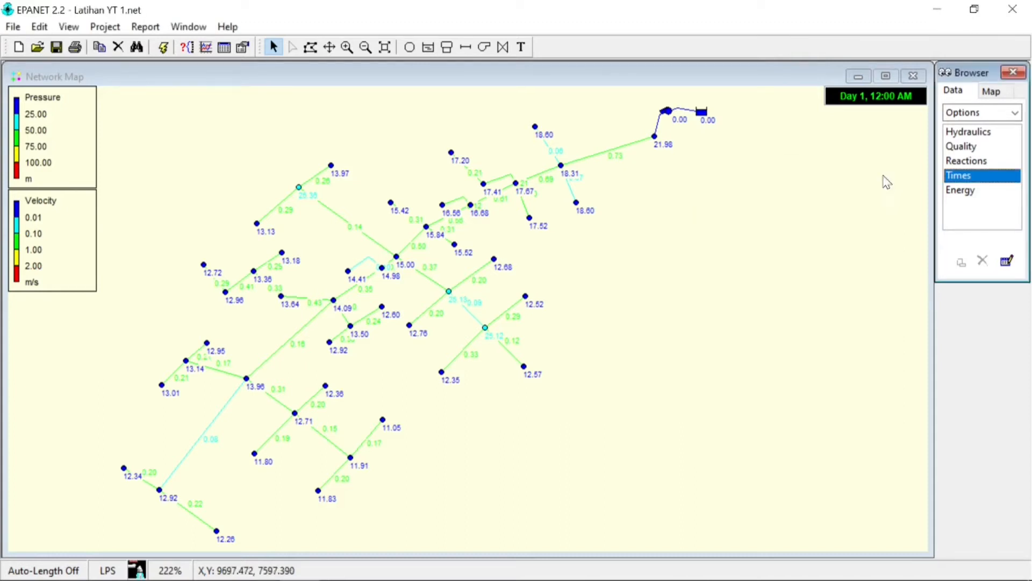
- Run the network analysis, read through the resulting status report and close it
{"action": "left_click", "coordinate": [164, 50]}
{"action": "left_click_drag", "start_coordinate": [605, 241], "coordinate": [722, 218]}
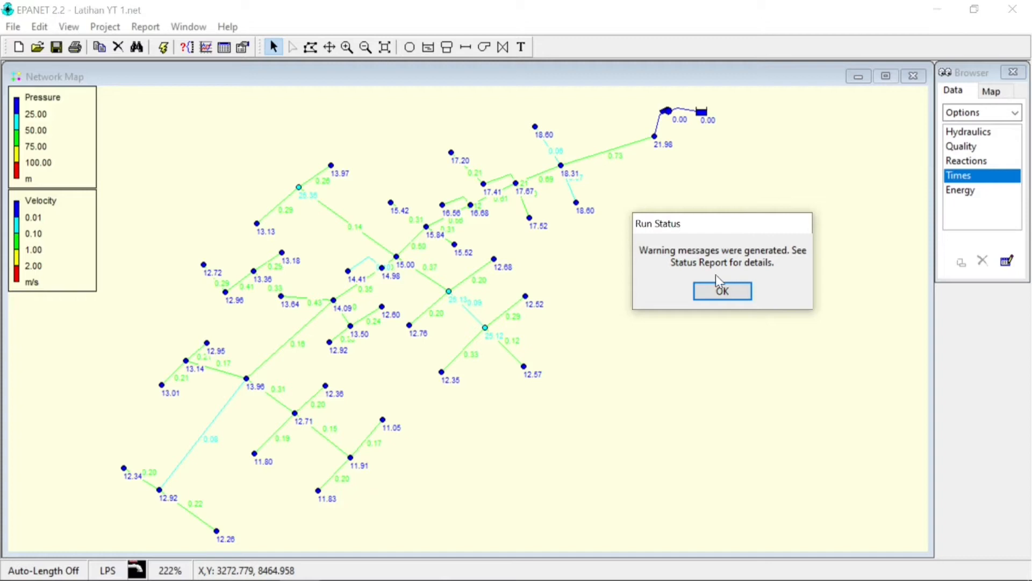
{"action": "left_click", "coordinate": [722, 291]}
{"action": "left_click_drag", "start_coordinate": [667, 207], "coordinate": [580, 109]}
{"action": "left_click_drag", "start_coordinate": [556, 432], "coordinate": [550, 494]}
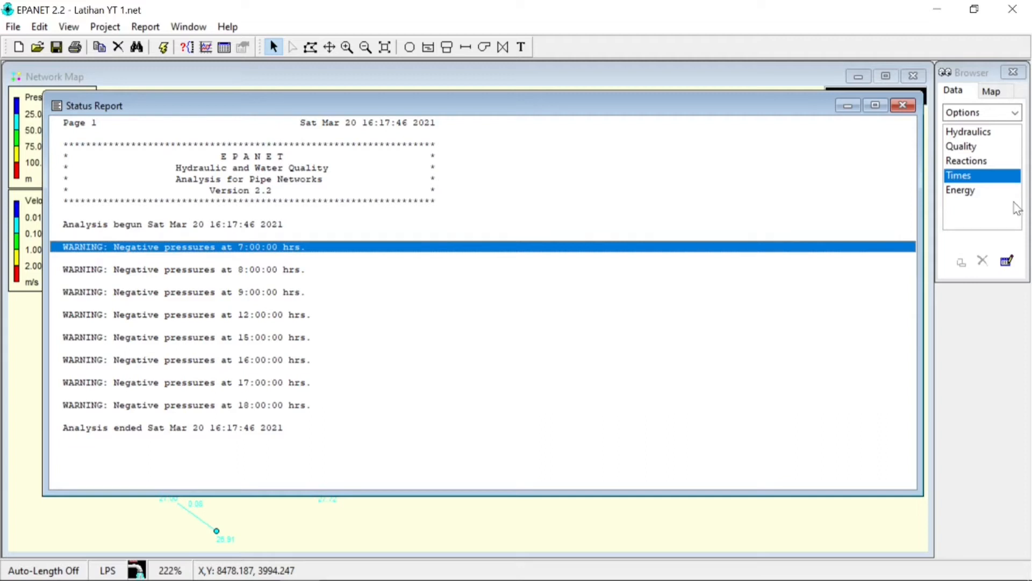
{"action": "left_click", "coordinate": [904, 105]}
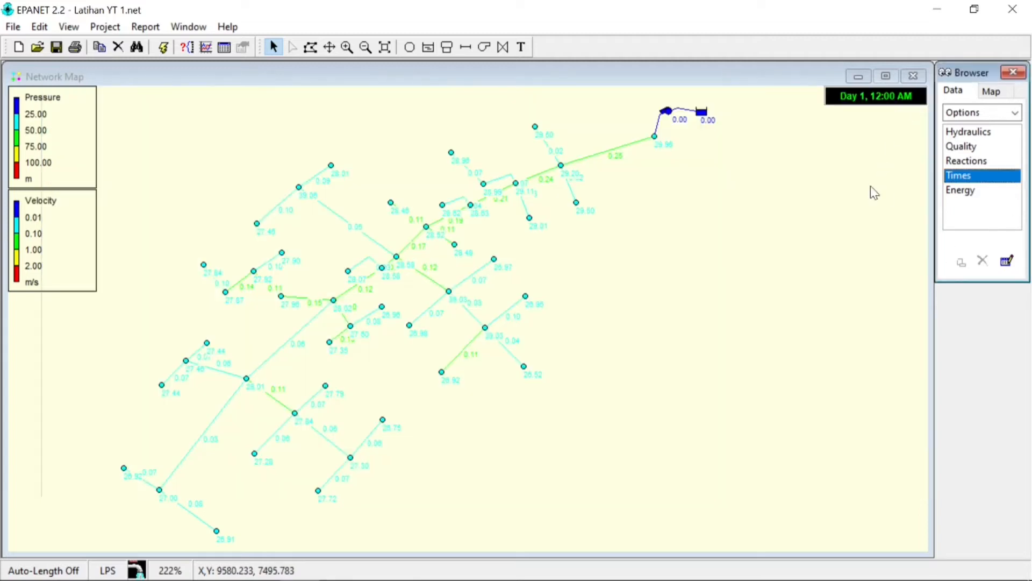
{"action": "left_click", "coordinate": [1015, 112]}
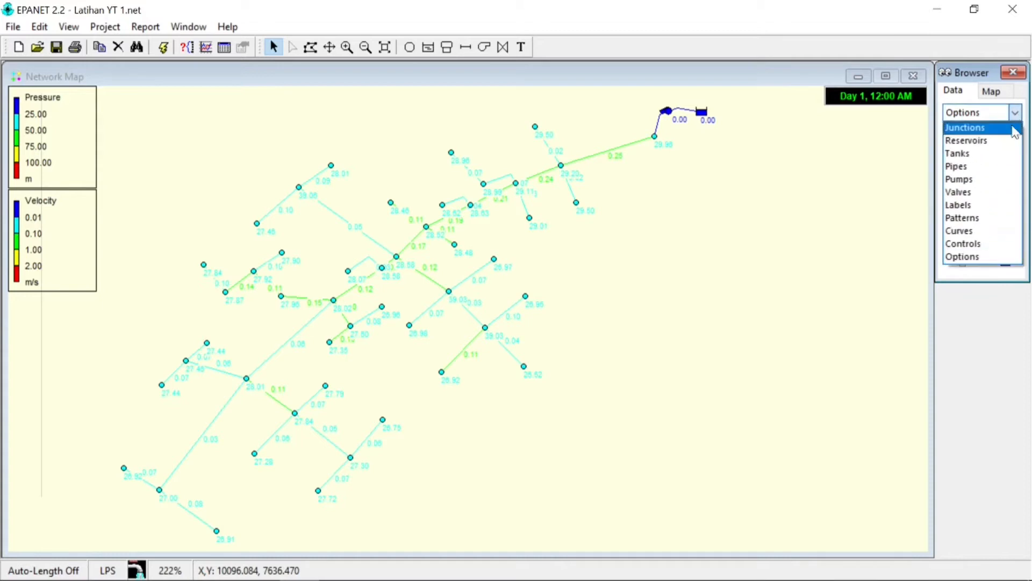
{"action": "left_click", "coordinate": [1011, 128]}
{"action": "left_click", "coordinate": [813, 191]}
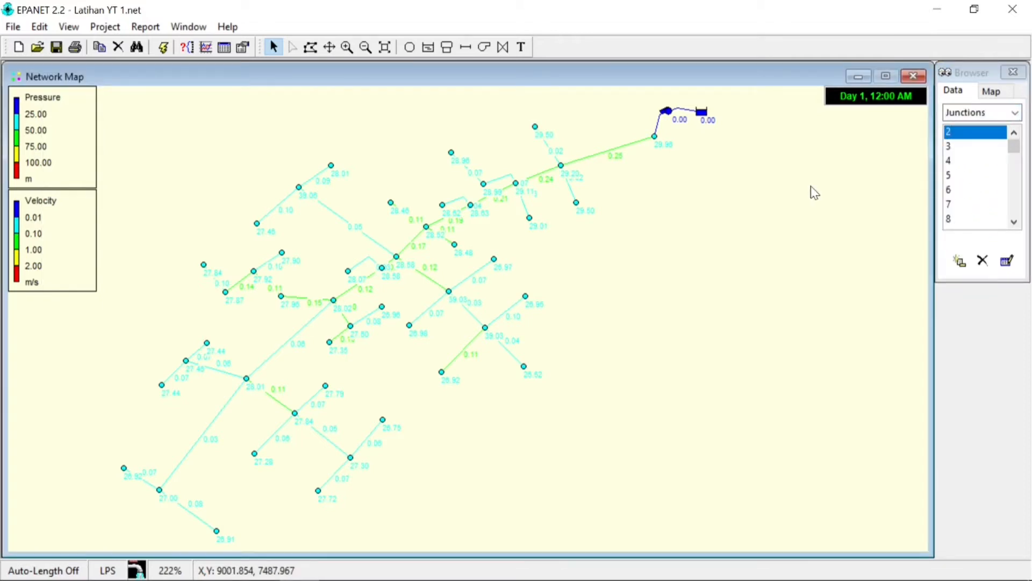
- Draw a second pump from the reservoir to the nearest junction, routing it with bends below the existing pump
{"action": "left_click", "coordinate": [347, 47]}
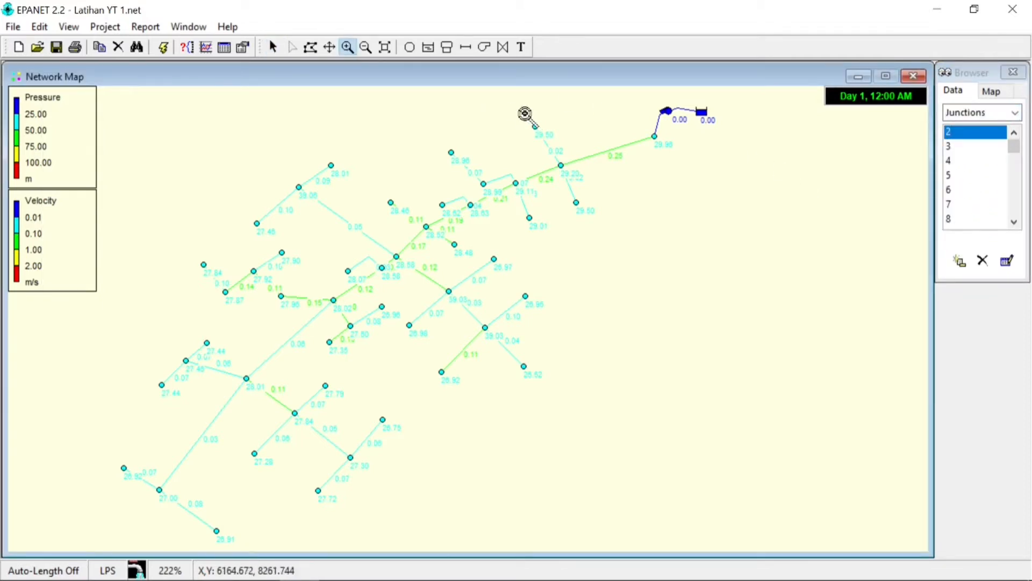
{"action": "left_click", "coordinate": [484, 49]}
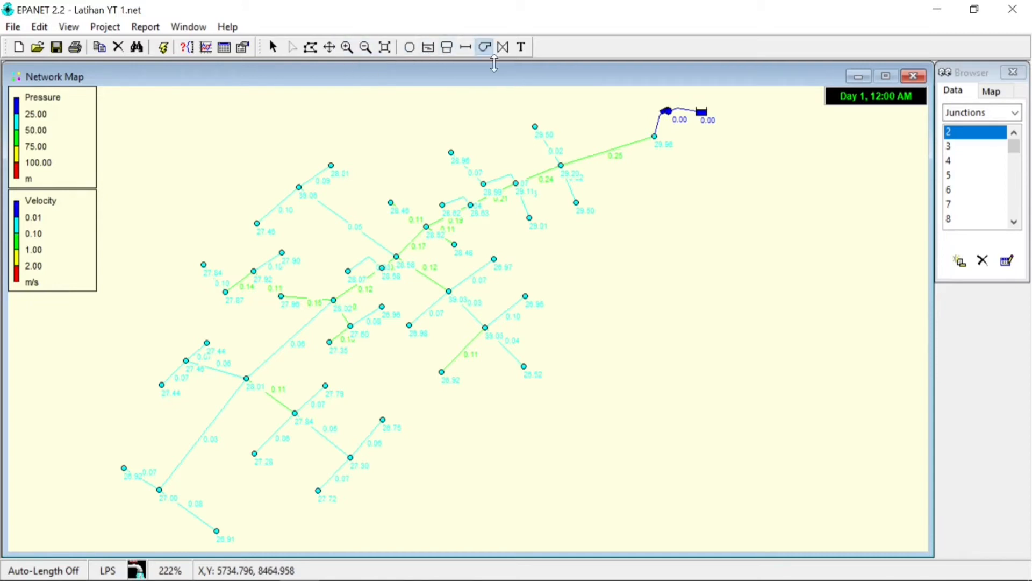
{"action": "left_click", "coordinate": [702, 111]}
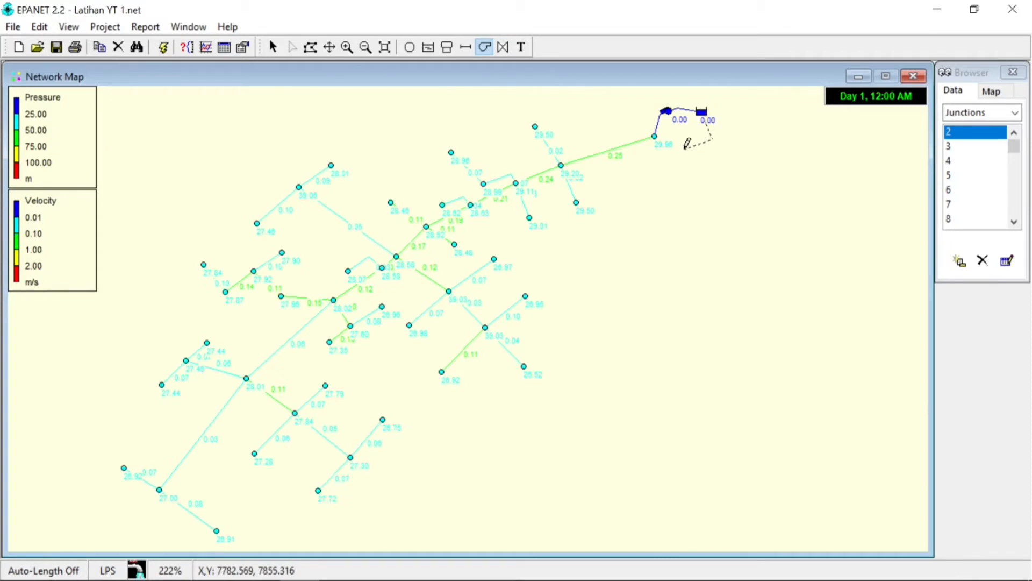
{"action": "left_click", "coordinate": [685, 147]}
{"action": "left_click", "coordinate": [656, 135]}
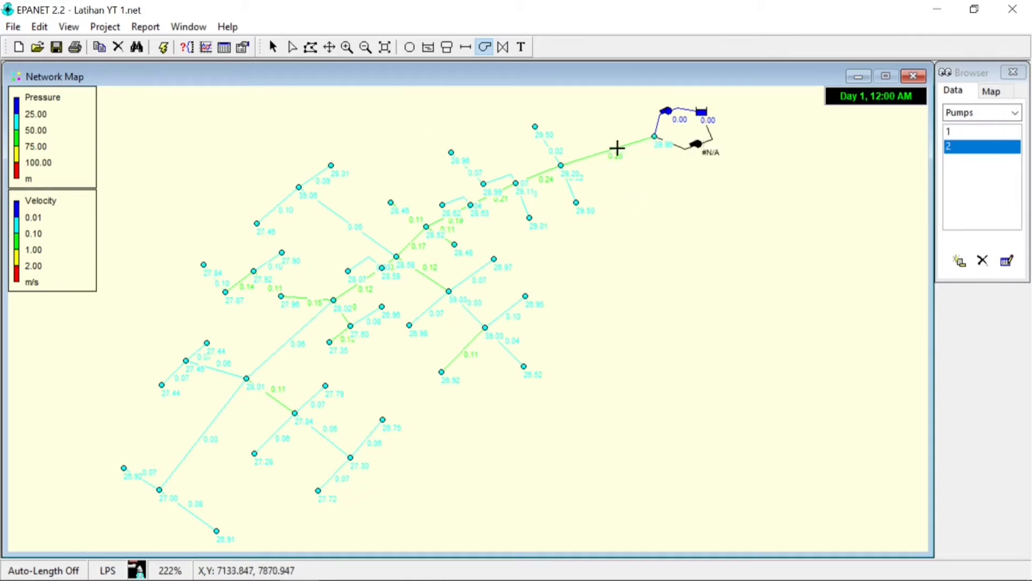
{"action": "left_click", "coordinate": [273, 47]}
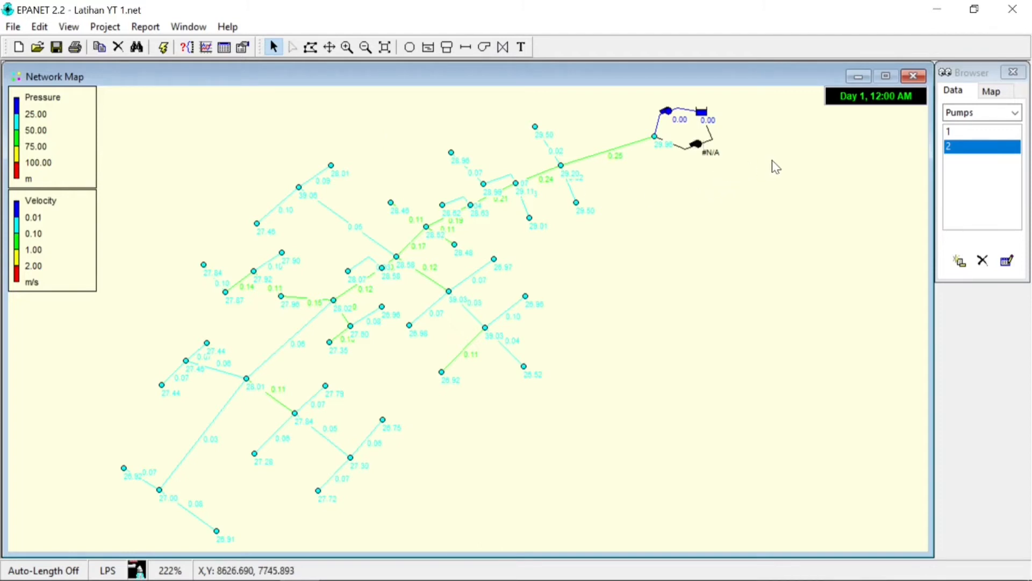
- Examine the flow, head and equation of existing pump curve 1
{"action": "left_click", "coordinate": [1015, 113]}
{"action": "left_click", "coordinate": [995, 232]}
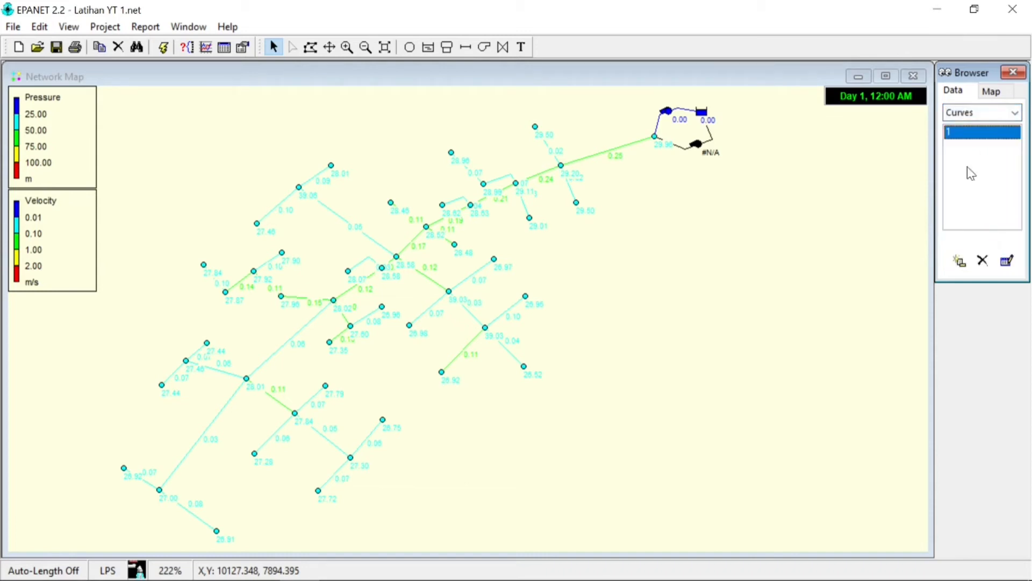
{"action": "double_click", "coordinate": [968, 133]}
{"action": "left_click_drag", "start_coordinate": [609, 157], "coordinate": [885, 200]}
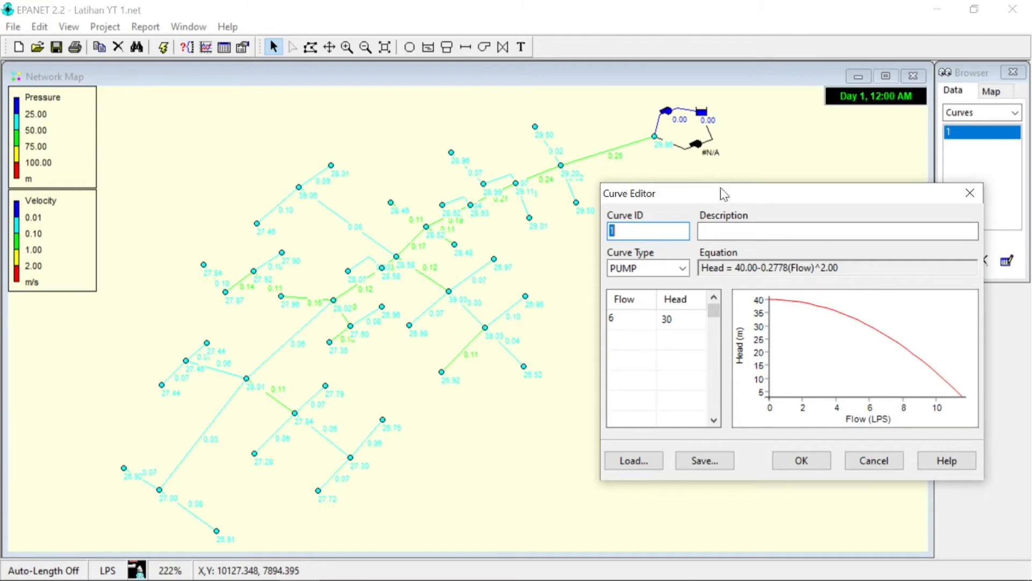
{"action": "mouse_move", "coordinate": [724, 194]}
{"action": "left_mouse_down"}
{"action": "mouse_move", "coordinate": [721, 215]}
{"action": "mouse_move", "coordinate": [723, 205]}
{"action": "left_mouse_up"}
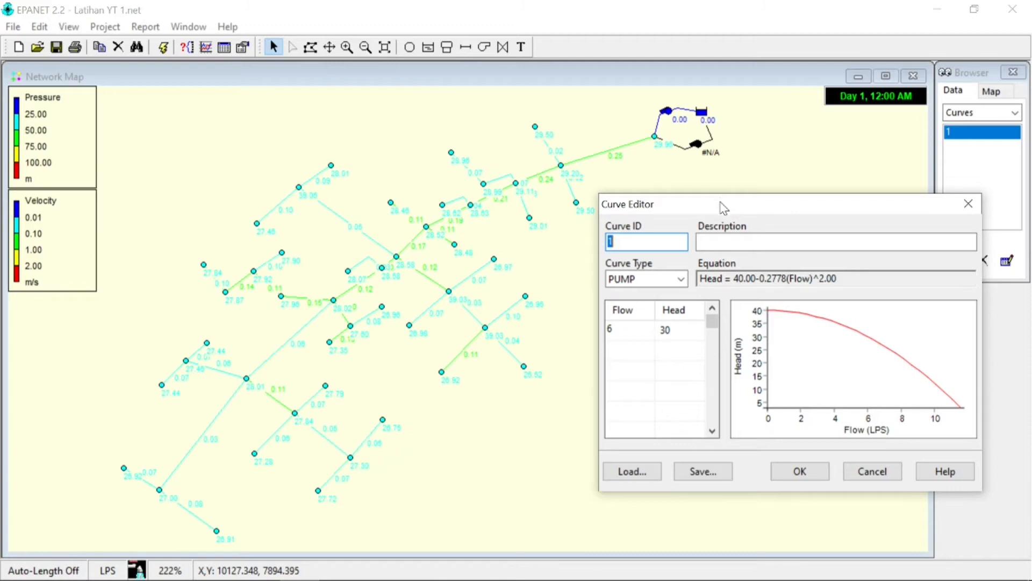
{"action": "left_click_drag", "start_coordinate": [724, 208], "coordinate": [730, 191]}
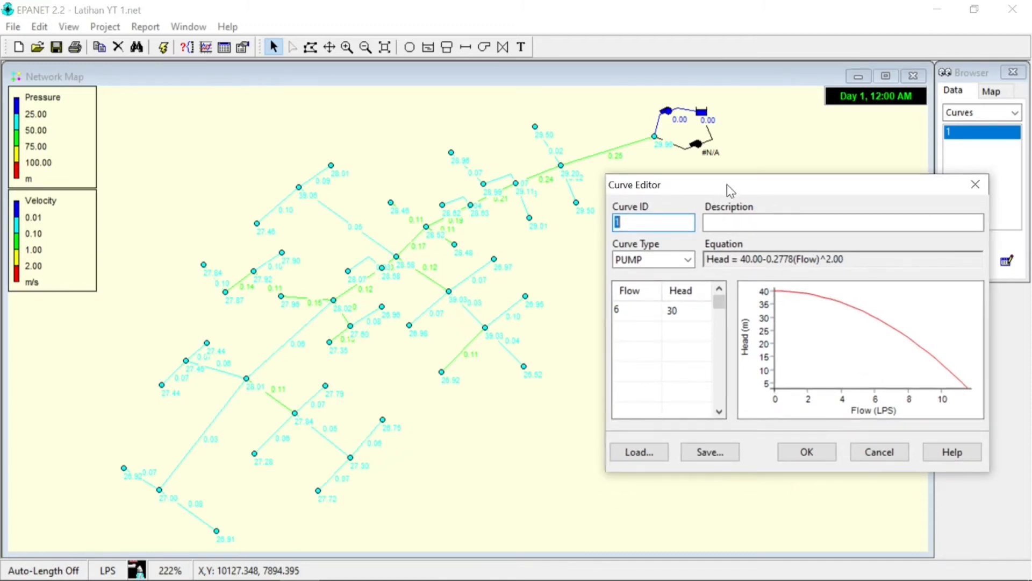
{"action": "left_click", "coordinate": [805, 451]}
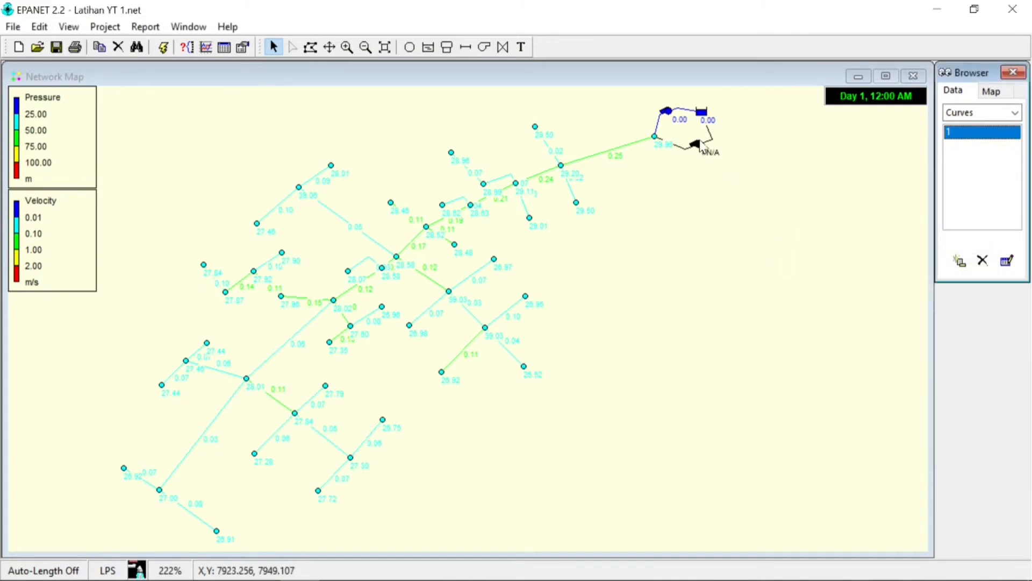
- Assign pump curve 1 to the newly added pump 2
{"action": "double_click", "coordinate": [697, 145]}
{"action": "left_click", "coordinate": [825, 312]}
{"action": "type", "text": "1"}
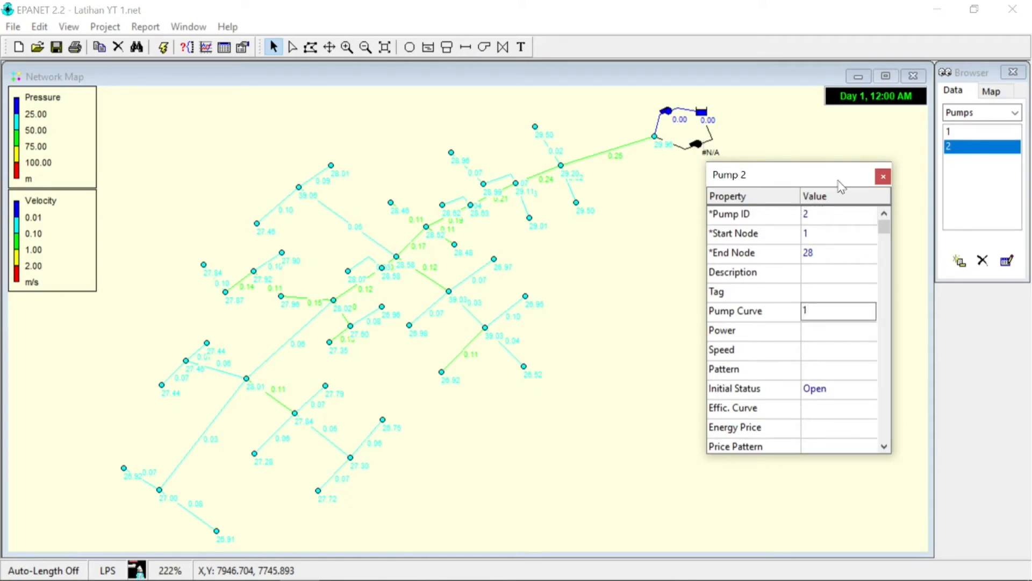
{"action": "key", "text": "Return"}
{"action": "left_click_drag", "start_coordinate": [839, 179], "coordinate": [839, 204]}
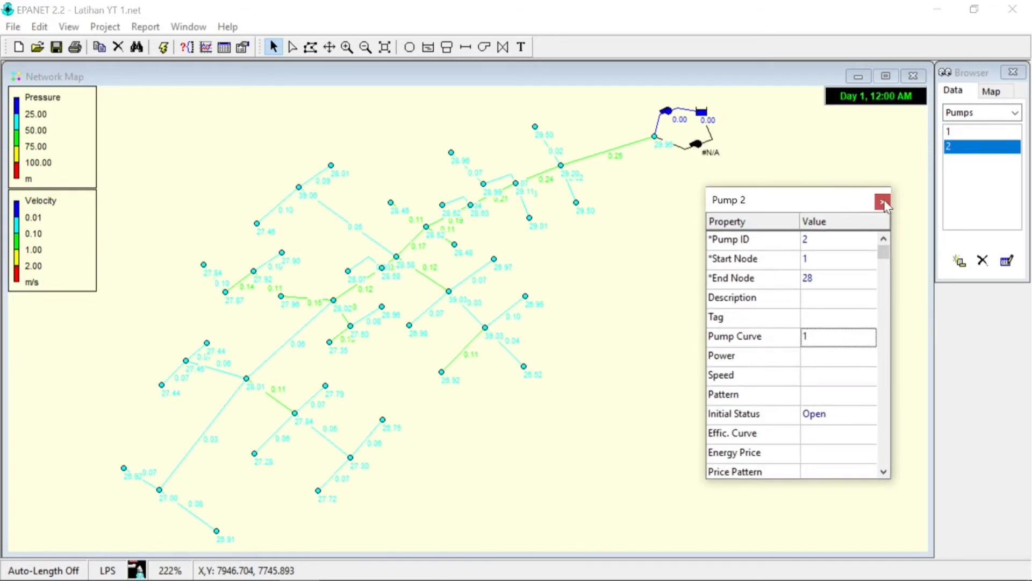
{"action": "left_click", "coordinate": [883, 202]}
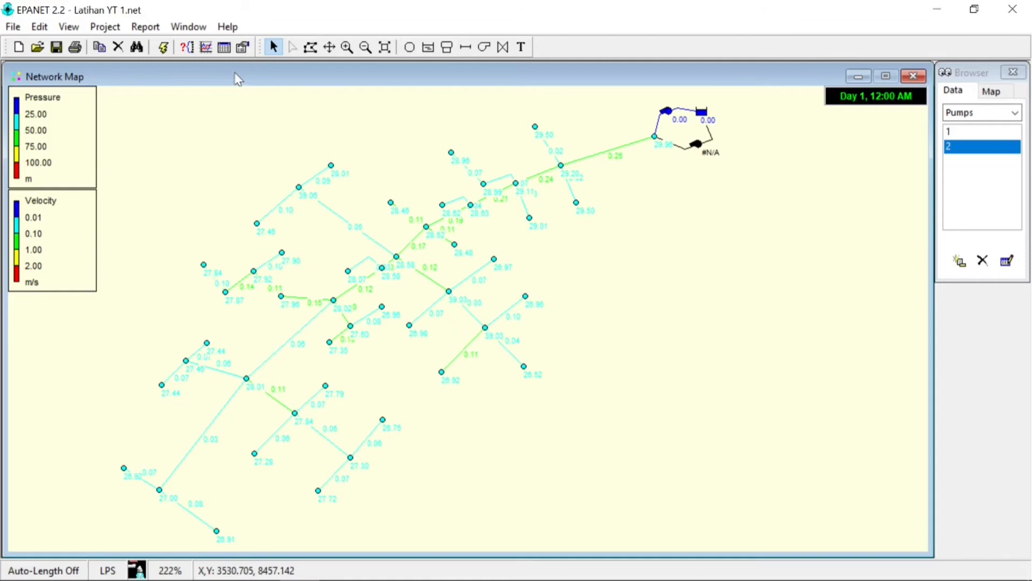
- Run the analysis again with both parallel pumps and check the result at the new pump
{"action": "left_click", "coordinate": [166, 49]}
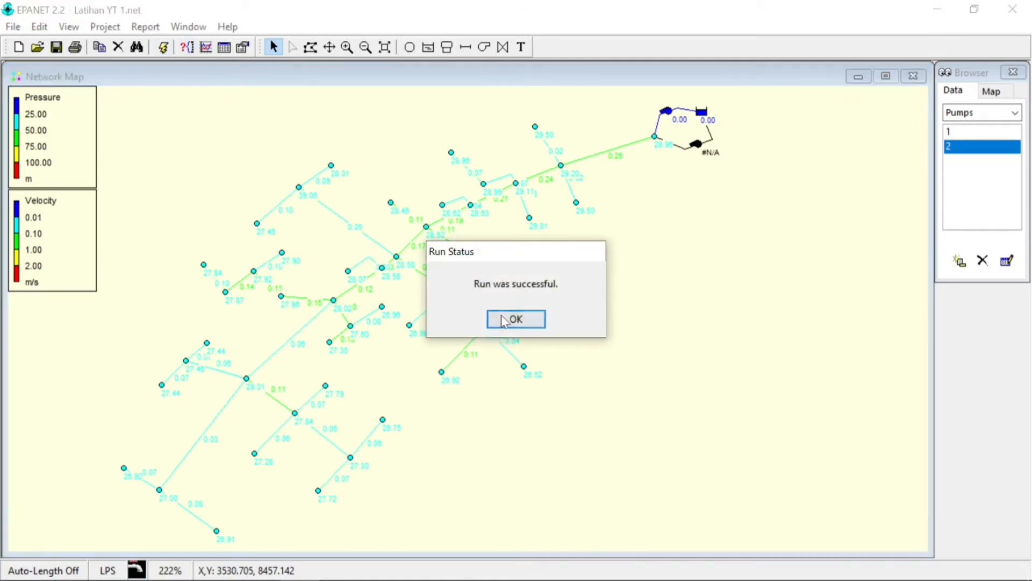
{"action": "left_click", "coordinate": [514, 318]}
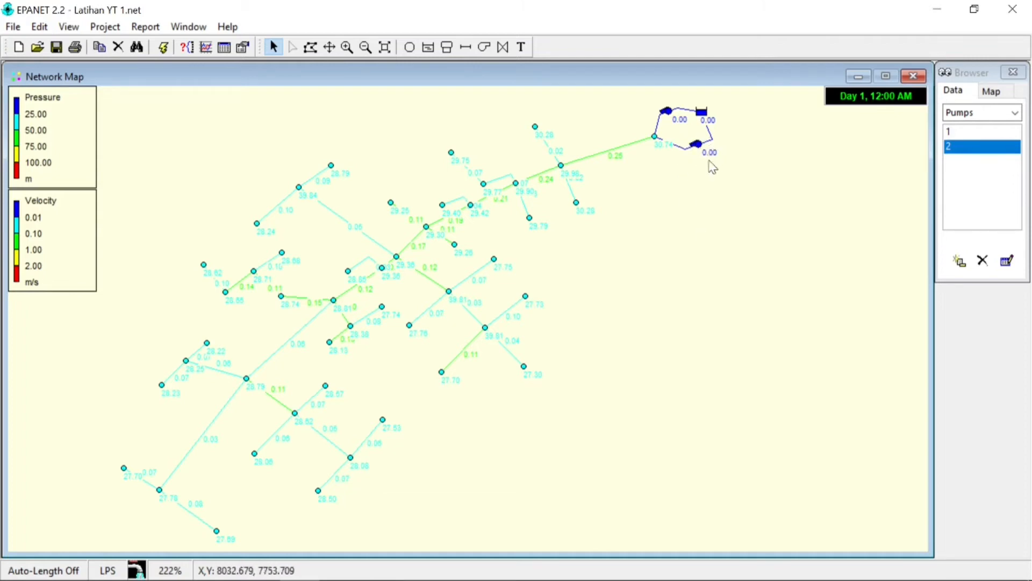
{"action": "mouse_move", "coordinate": [718, 155]}
- Open the simple controls for editing and check the negative-pressure hours in the saved warnings screenshot
{"action": "left_click", "coordinate": [1000, 112]}
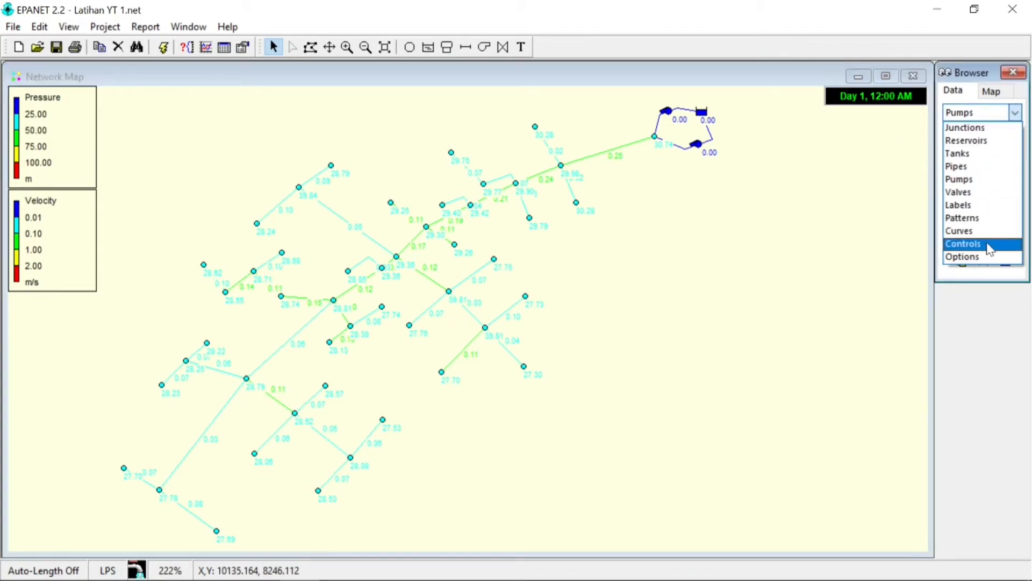
{"action": "left_click", "coordinate": [990, 245]}
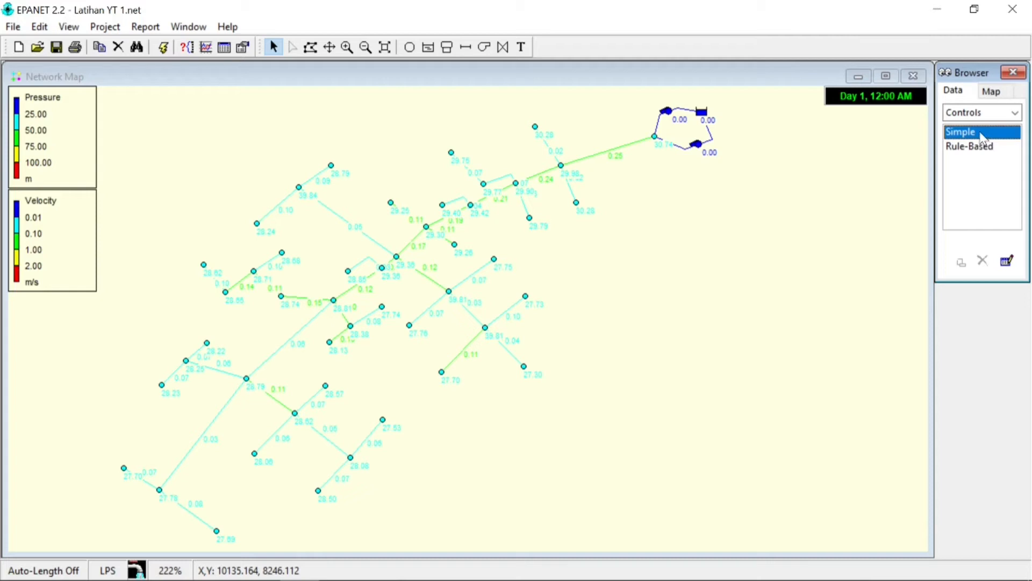
{"action": "double_click", "coordinate": [983, 137]}
{"action": "left_click_drag", "start_coordinate": [578, 193], "coordinate": [792, 219]}
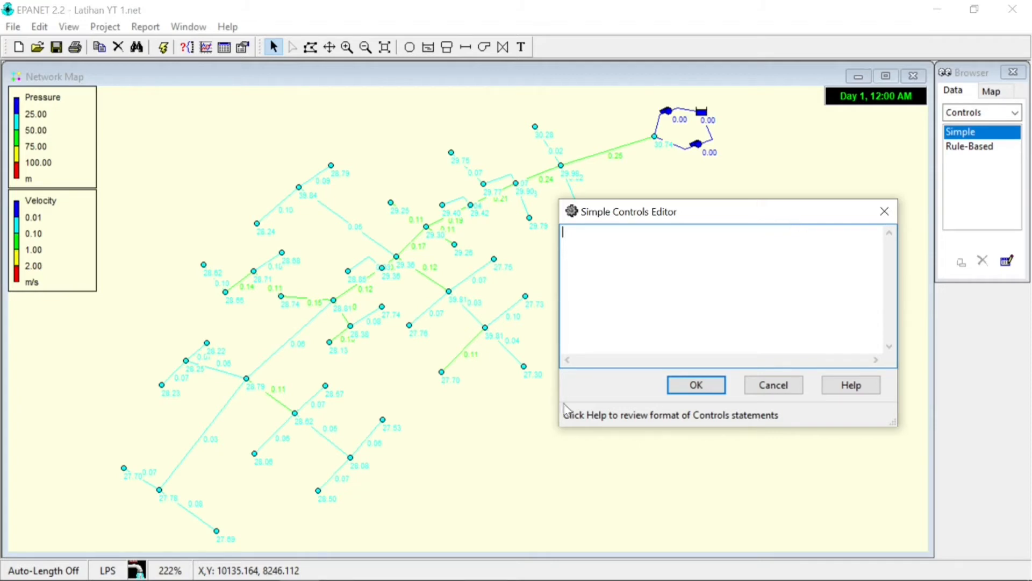
{"action": "mouse_move", "coordinate": [545, 575]}
{"action": "left_click", "coordinate": [461, 565]}
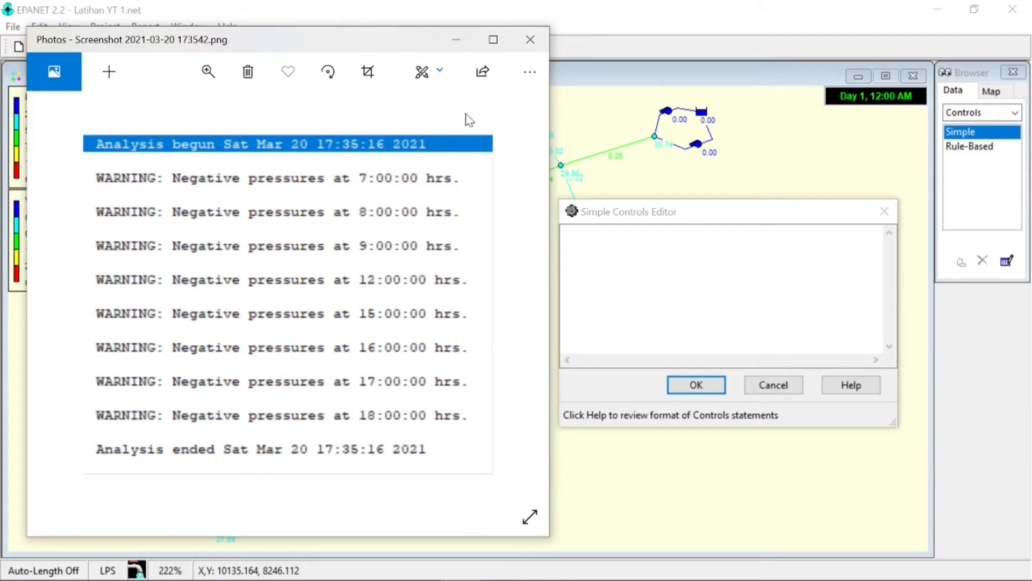
{"action": "left_click", "coordinate": [458, 35]}
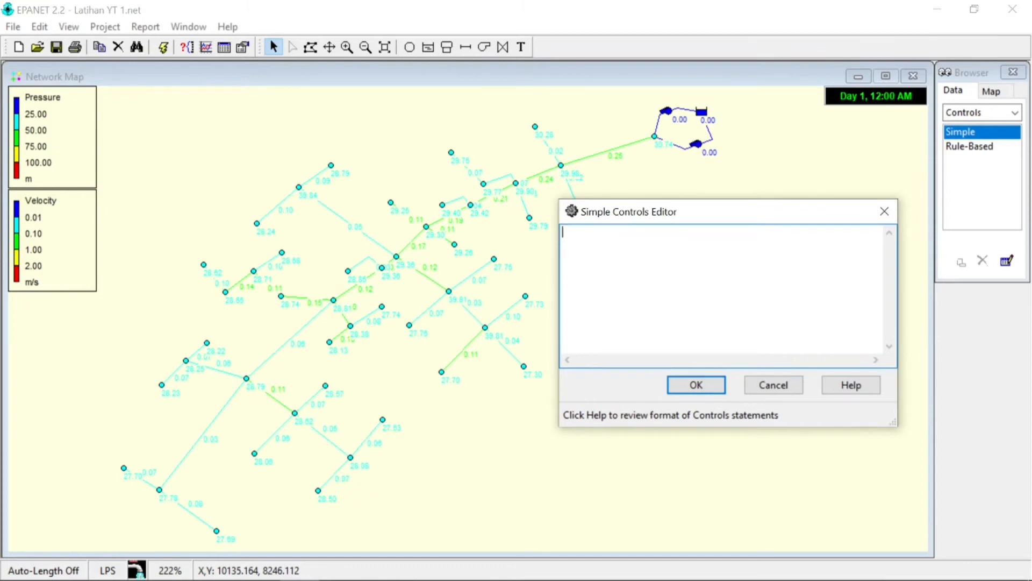
- Enter controls that open Pump 2 at clocktime 7 and close it at clocktime 10, consulting the warnings screenshot
{"action": "type", "text": "Pump 2 Open At Clocktime"}
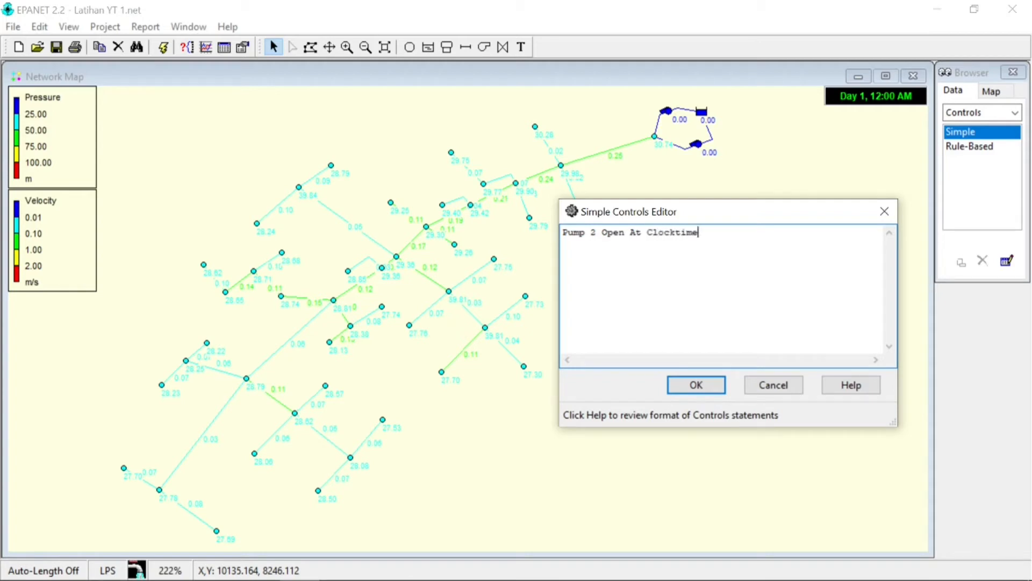
{"action": "type", "text": " 7"}
{"action": "key", "text": "Return"}
{"action": "type", "text": "Pump 2 Closed At Clocktime"}
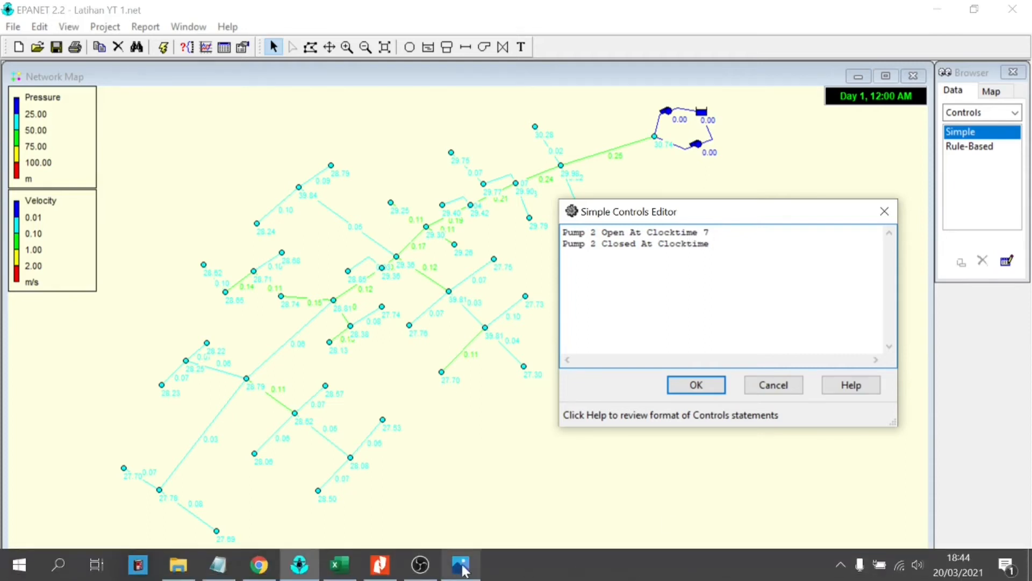
{"action": "left_click", "coordinate": [461, 564]}
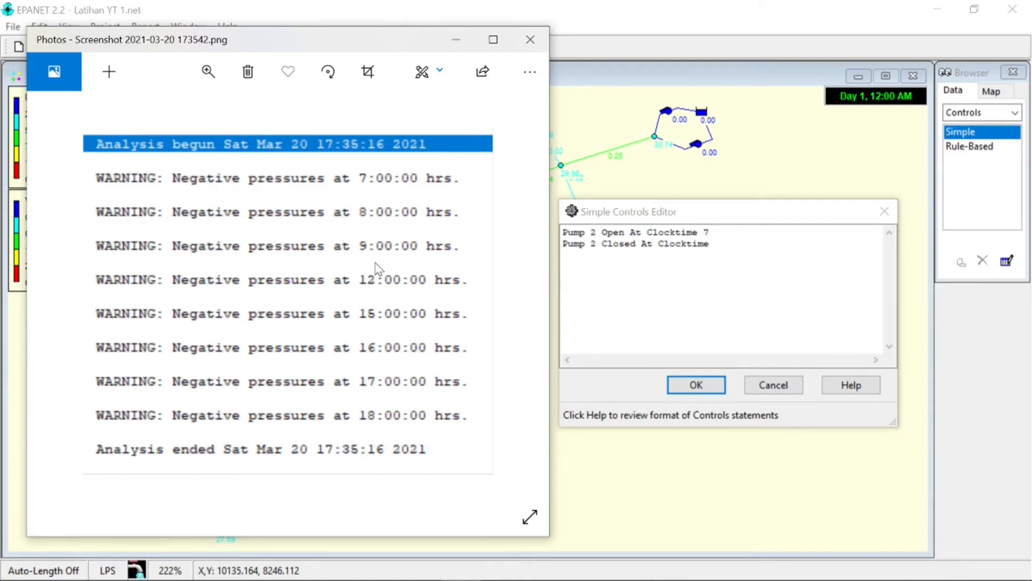
{"action": "left_click", "coordinate": [457, 40]}
{"action": "type", "text": "10"}
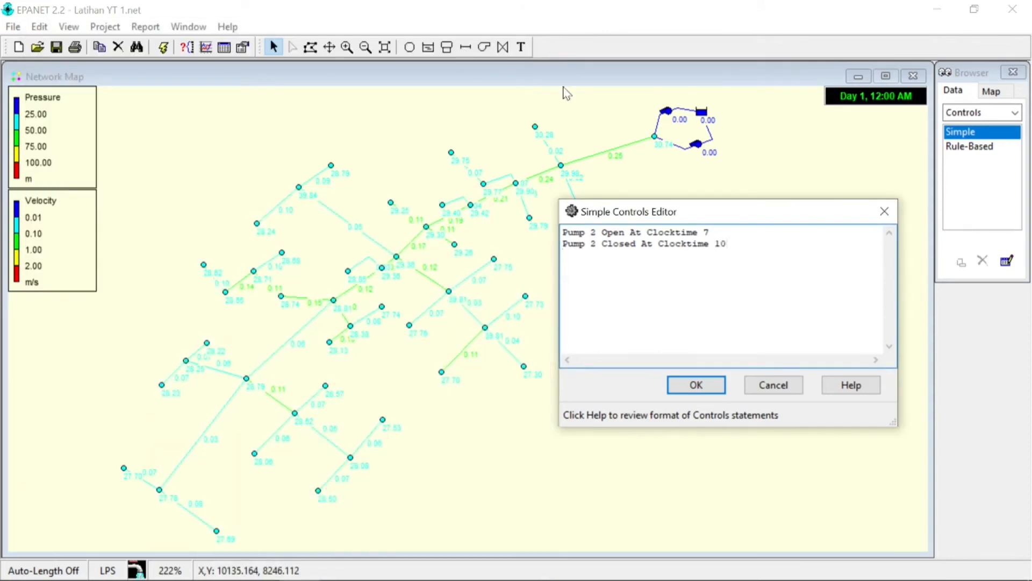
- Duplicate the two Pump 2 control lines below and set the copies to open at clocktime 12 and close at 13
{"action": "left_click_drag", "start_coordinate": [727, 244], "coordinate": [562, 233]}
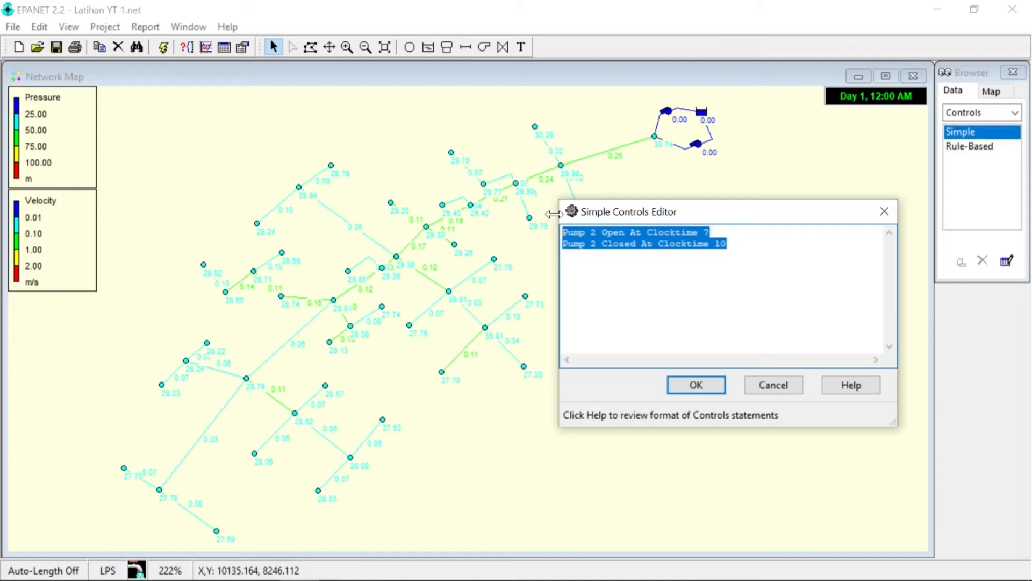
{"action": "key", "text": "ctrl+c"}
{"action": "key", "text": "Down"}
{"action": "key", "text": "Down"}
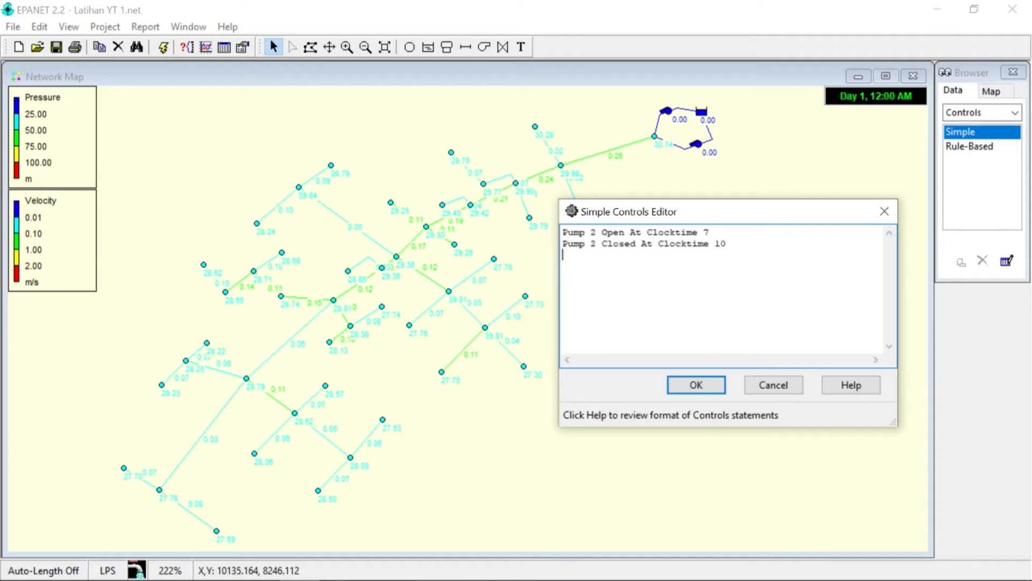
{"action": "key", "text": "ctrl+v"}
{"action": "key", "text": "BackSpace"}
{"action": "key", "text": "BackSpace"}
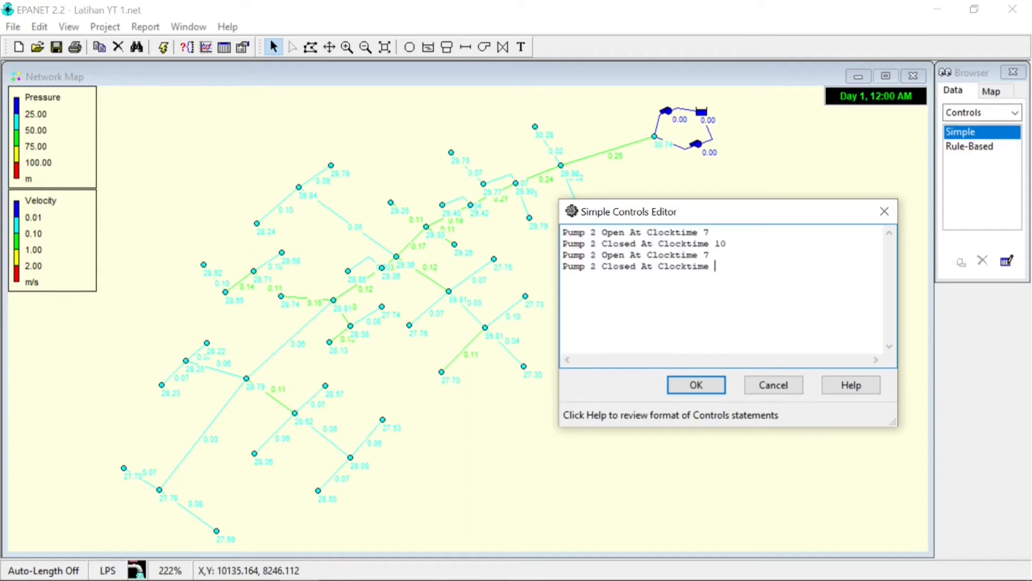
{"action": "key", "text": "BackSpace"}
{"action": "left_click", "coordinate": [461, 574]}
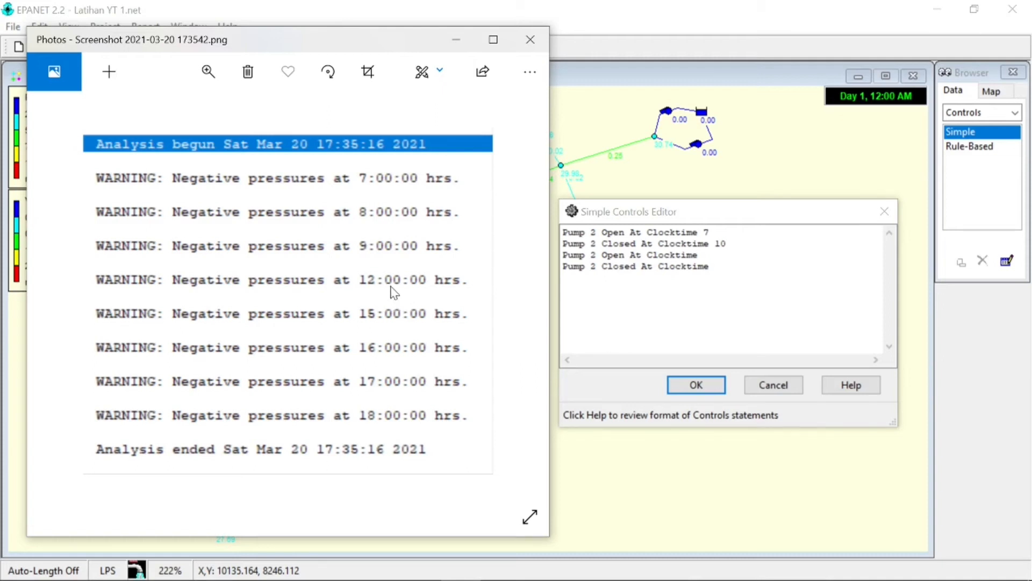
{"action": "key", "text": "alt+Tab"}
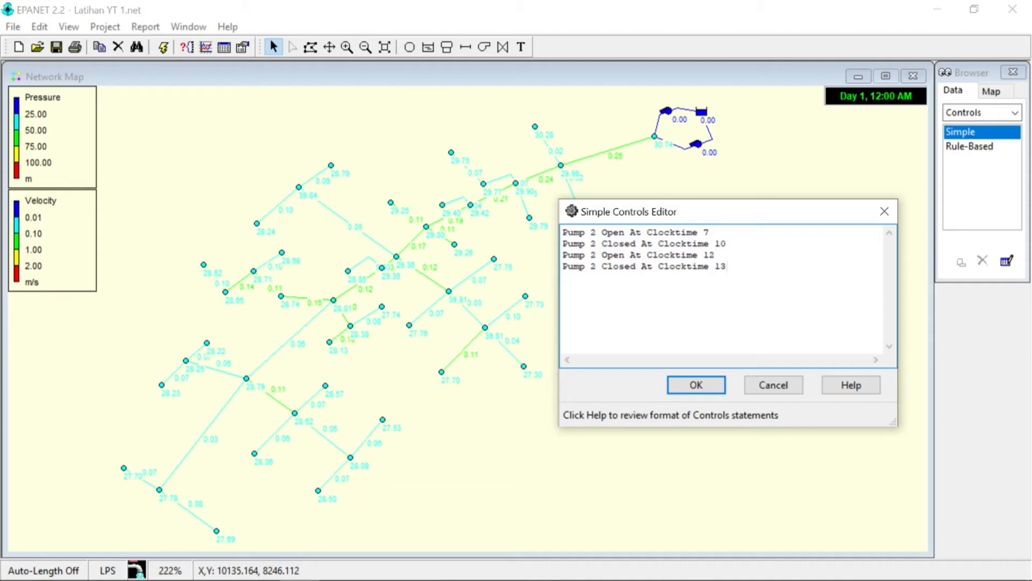
- Add a third pair of Pump 2 controls, open at clocktime 15 and closed at 19, and accept the controls
{"action": "key", "text": "ctrl+v"}
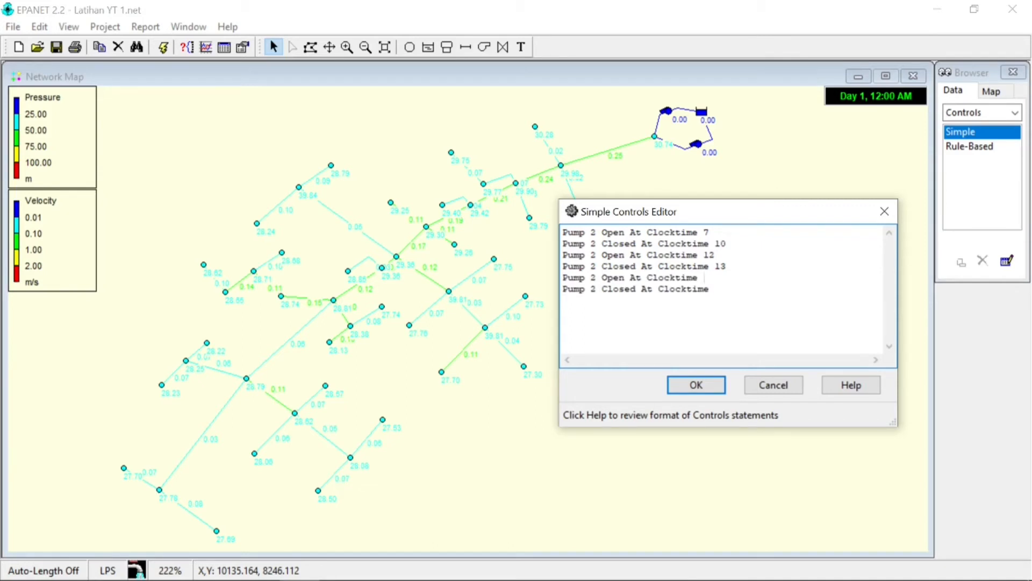
{"action": "left_click", "coordinate": [461, 564]}
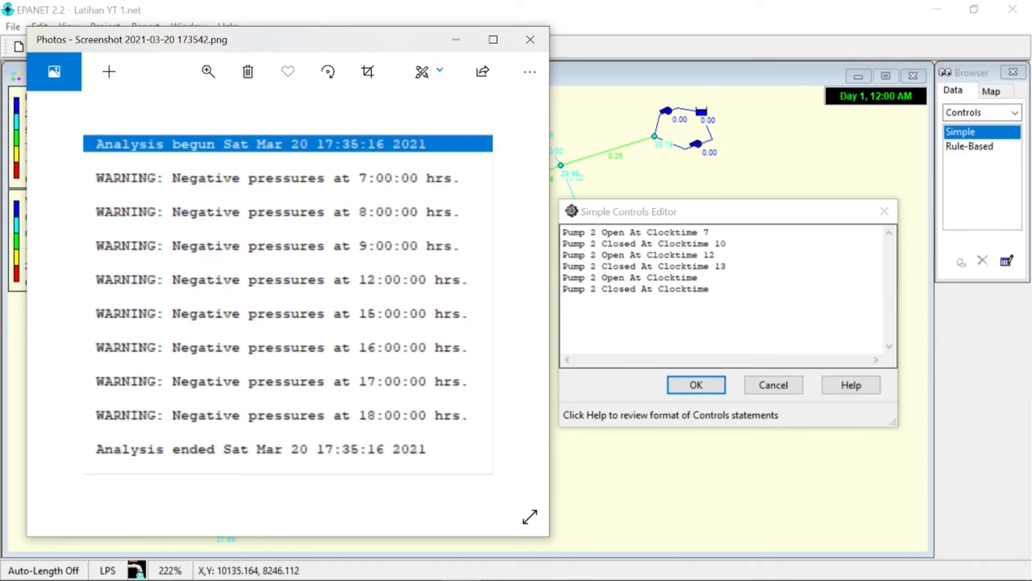
{"action": "left_click", "coordinate": [705, 277]}
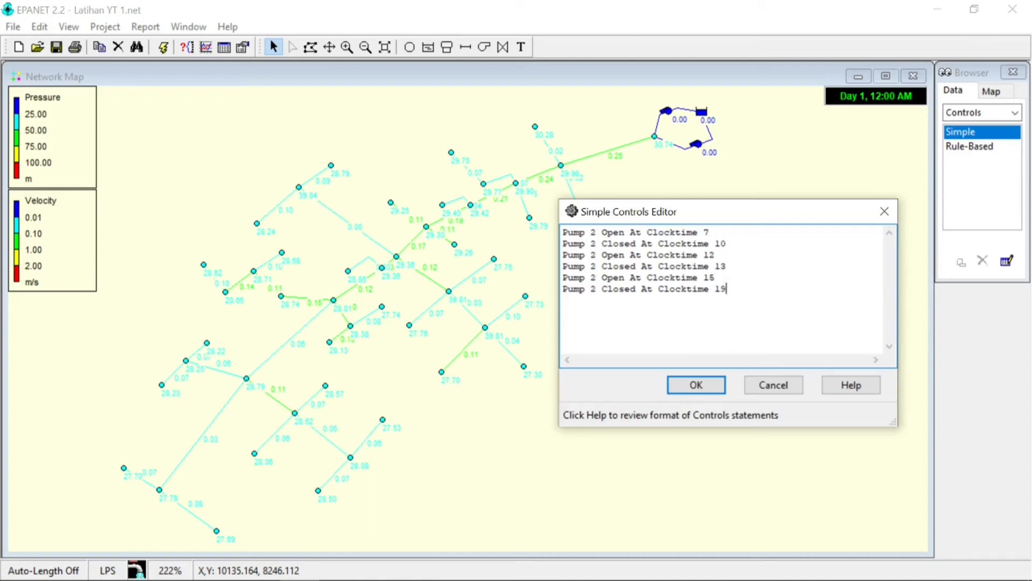
{"action": "mouse_move", "coordinate": [504, 555]}
{"action": "left_click", "coordinate": [460, 569]}
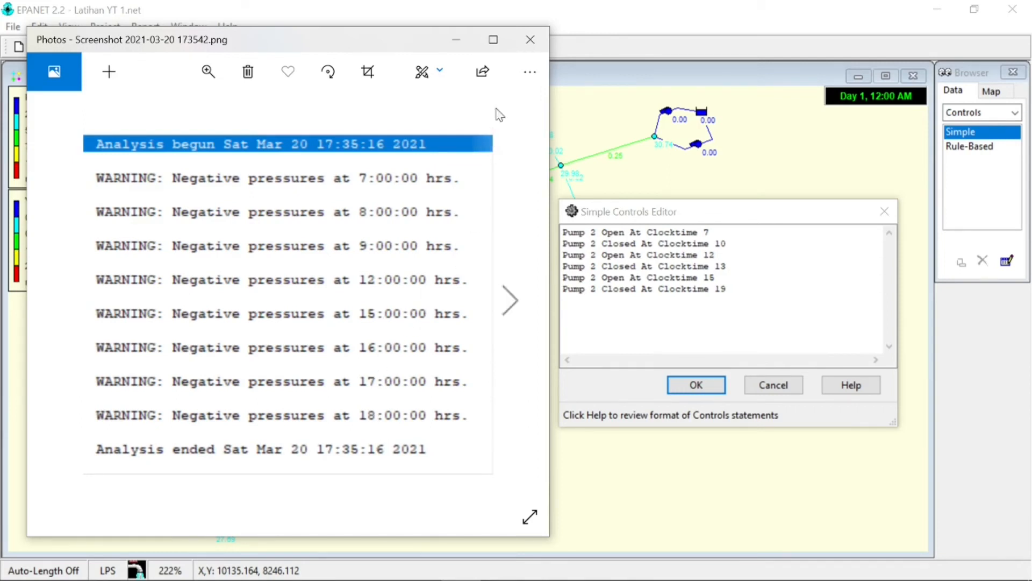
{"action": "left_click", "coordinate": [457, 39]}
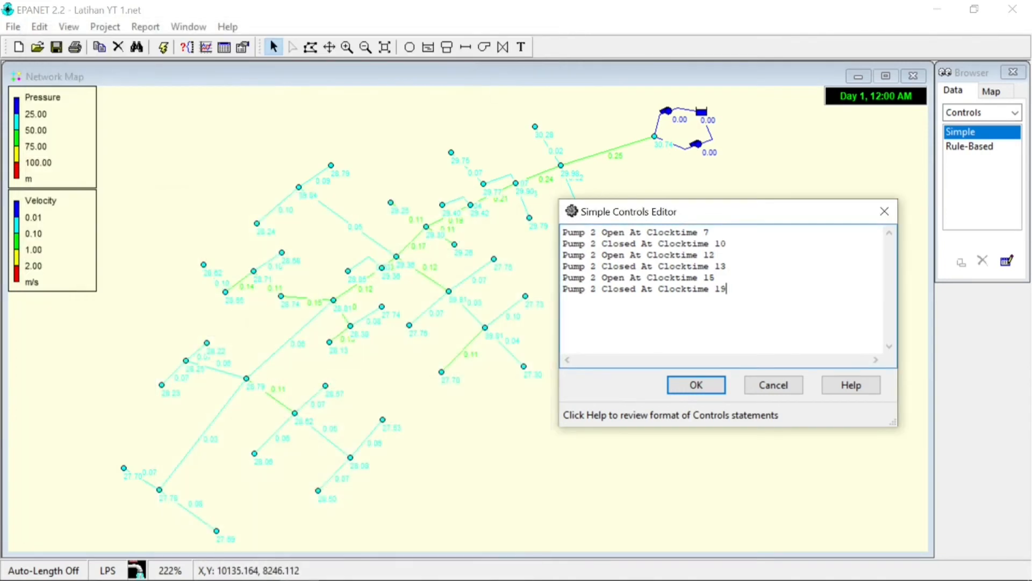
{"action": "left_click", "coordinate": [702, 386]}
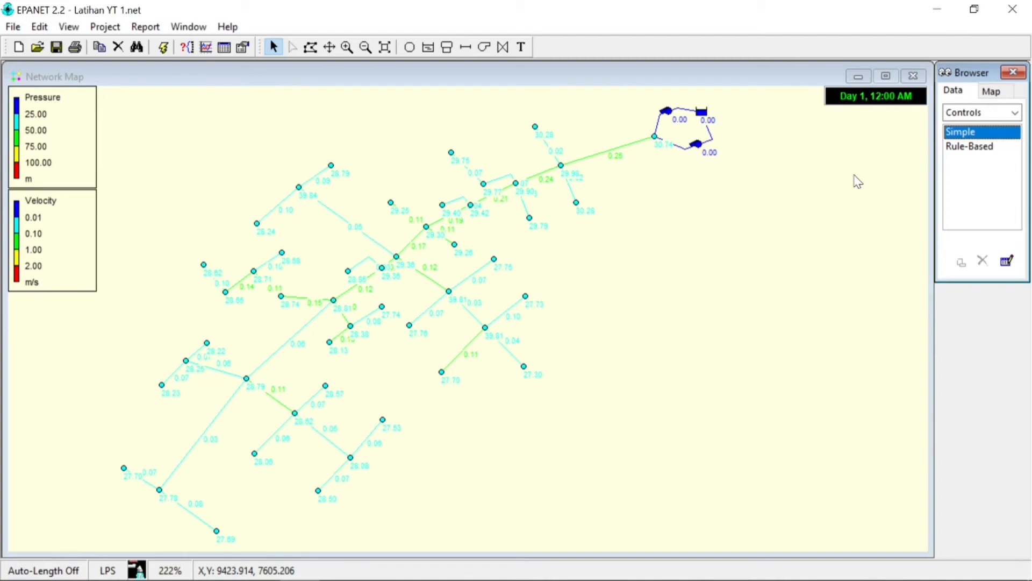
- Set the initial status of pump 2 to Closed and close its properties
{"action": "left_click", "coordinate": [698, 145]}
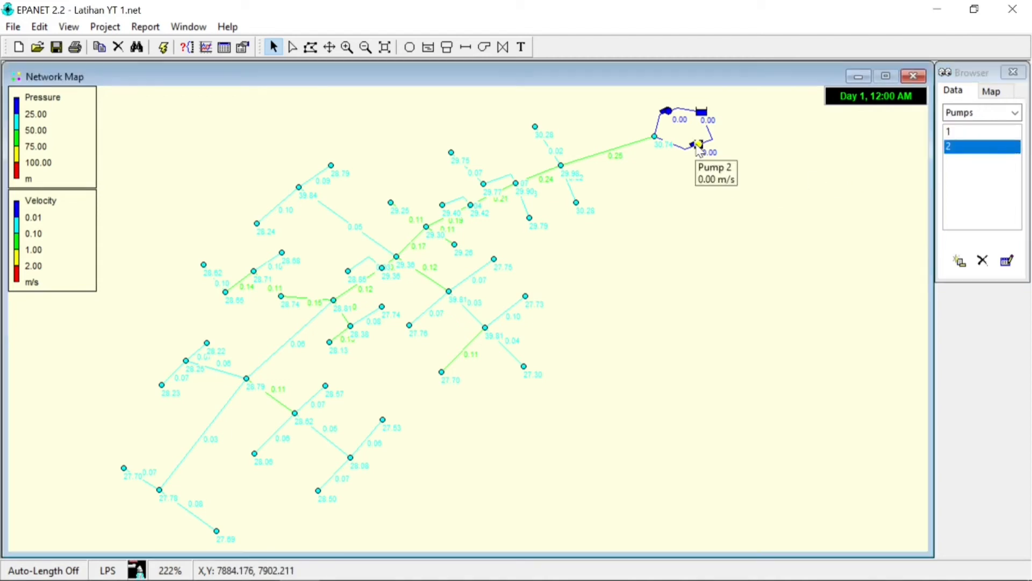
{"action": "double_click", "coordinate": [698, 146]}
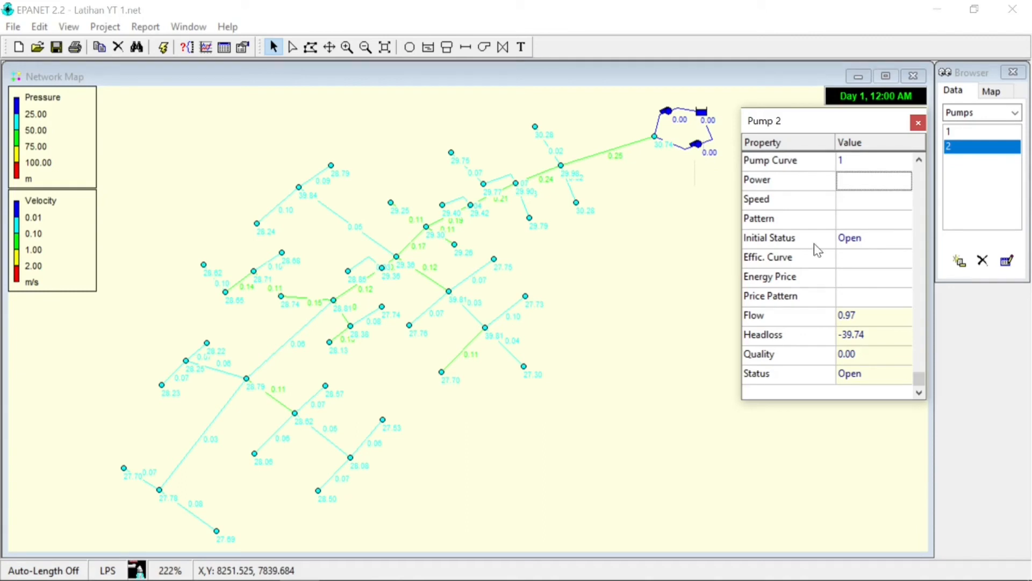
{"action": "left_click", "coordinate": [905, 239]}
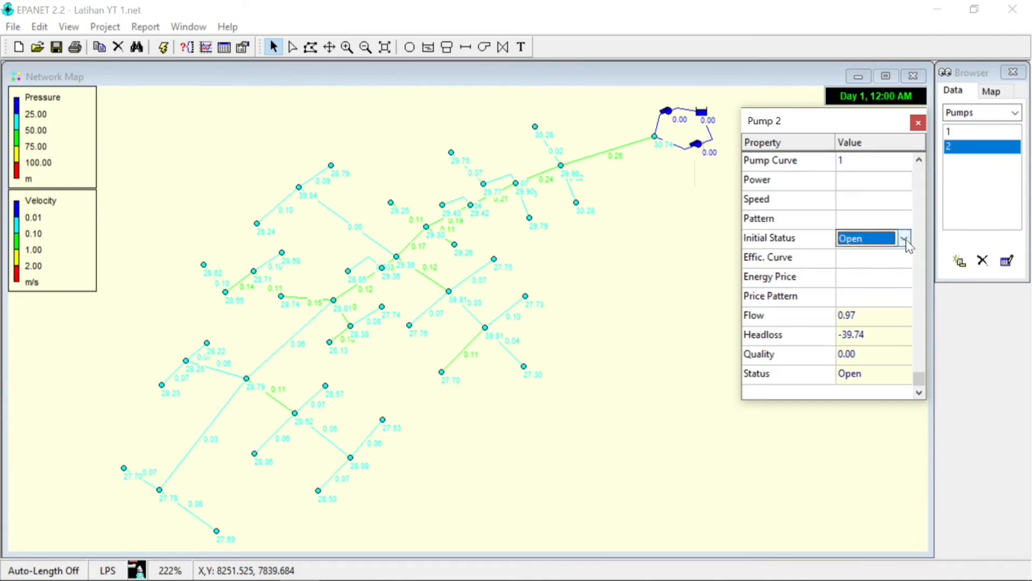
{"action": "left_click", "coordinate": [906, 239]}
{"action": "left_click", "coordinate": [871, 267]}
{"action": "left_click_drag", "start_coordinate": [838, 122], "coordinate": [829, 163]}
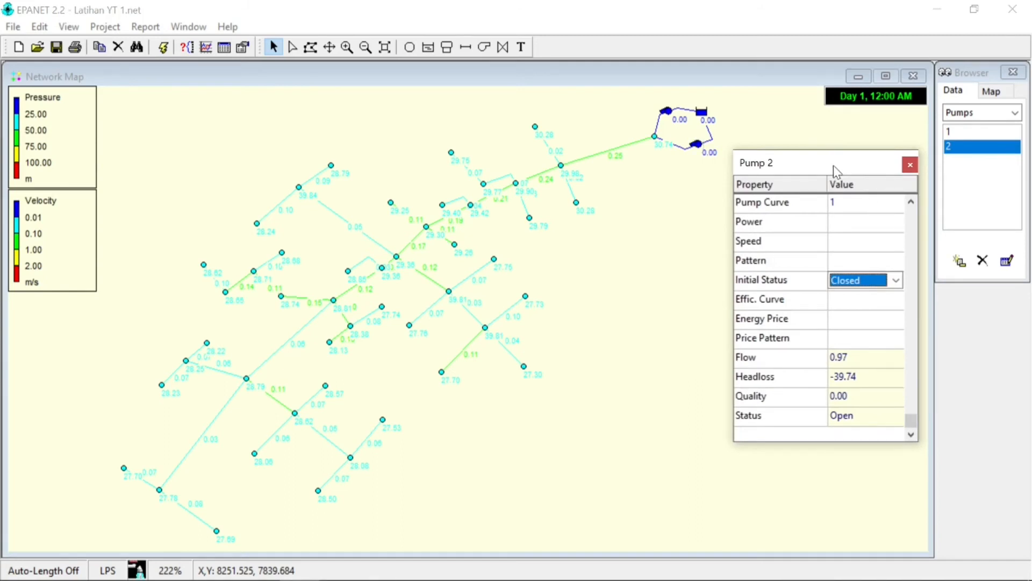
{"action": "left_click", "coordinate": [881, 243]}
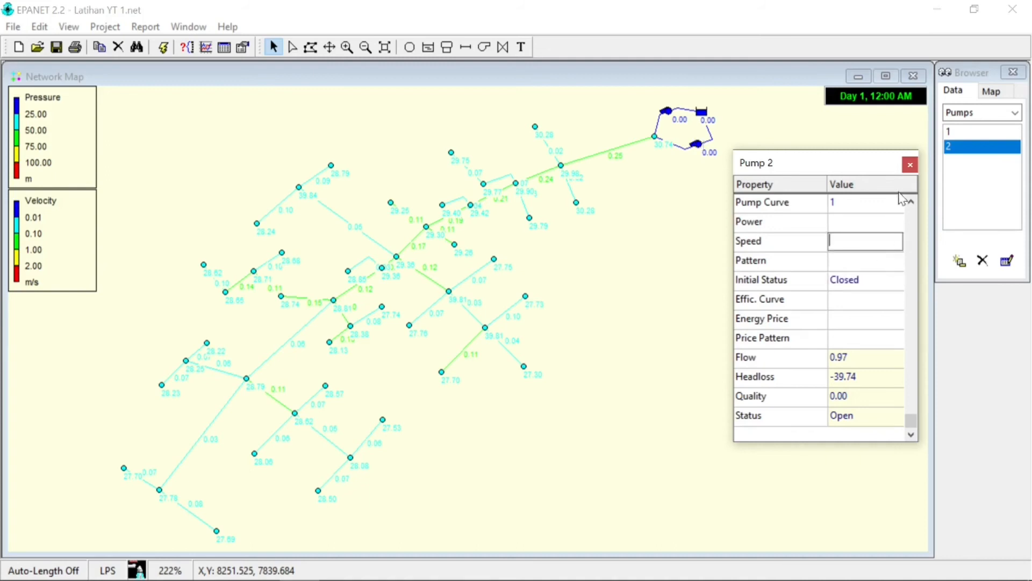
{"action": "left_click", "coordinate": [910, 166]}
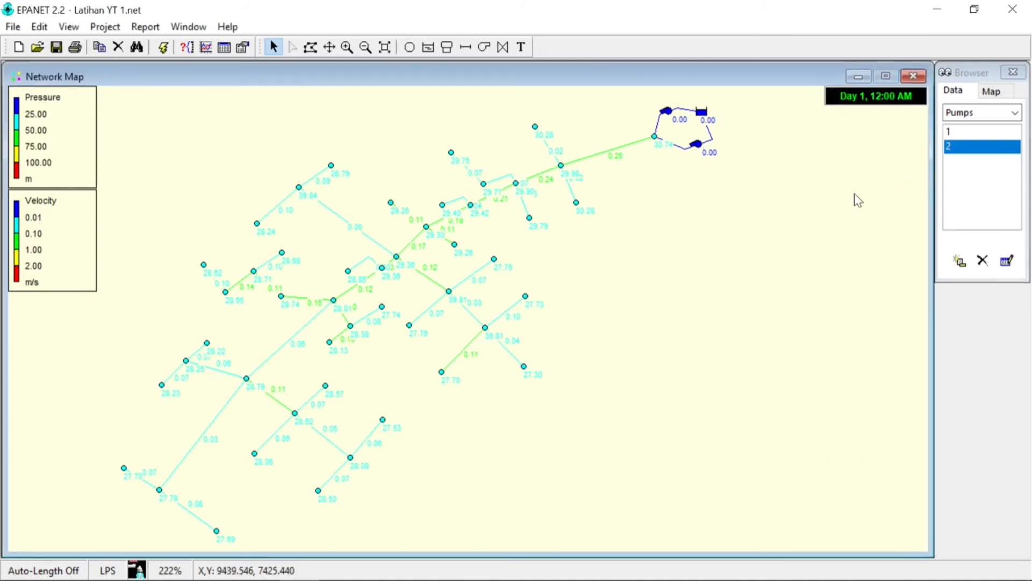
- Run the analysis again with the pump 2 controls applied
{"action": "left_click", "coordinate": [163, 47]}
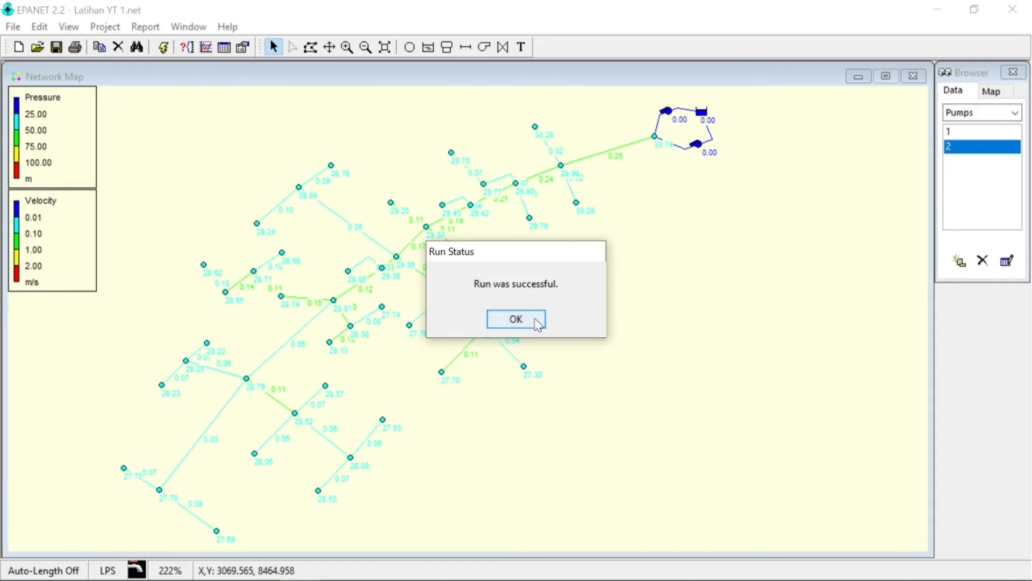
{"action": "left_click", "coordinate": [538, 322]}
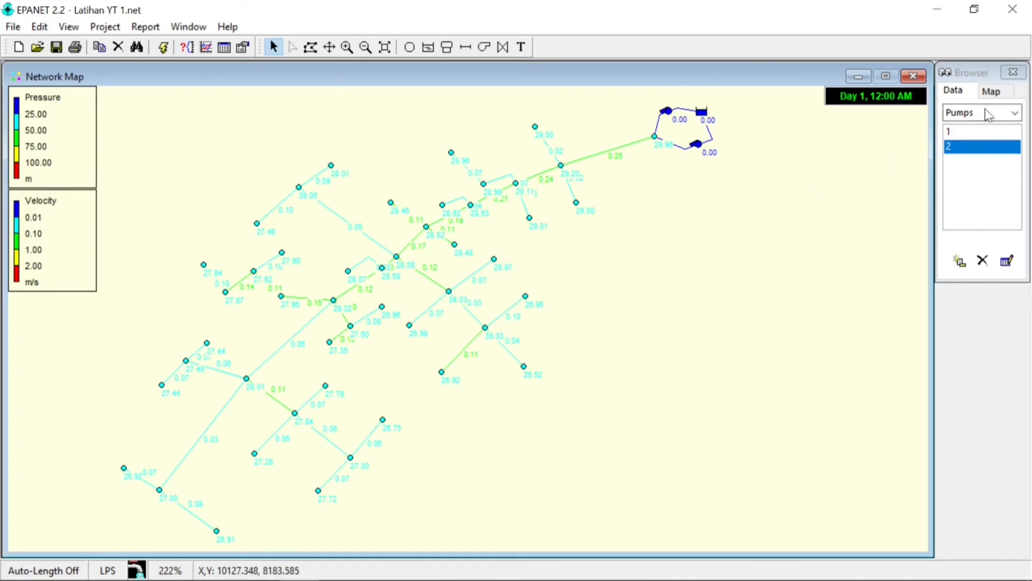
- Play the map animation over the simulated day and watch pump 2's flow and status in its properties
{"action": "left_click", "coordinate": [999, 92]}
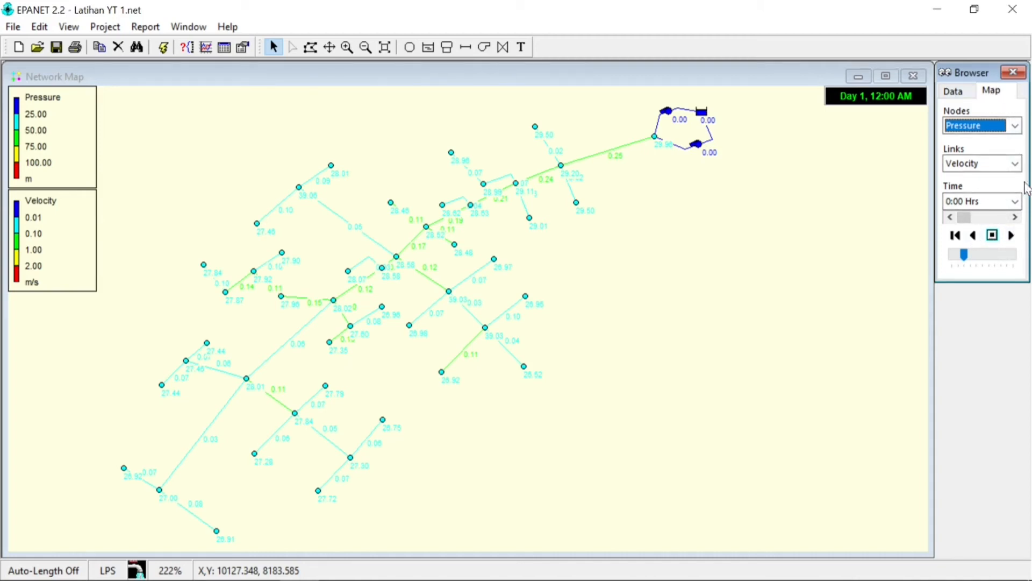
{"action": "left_click_drag", "start_coordinate": [966, 257], "coordinate": [983, 257]}
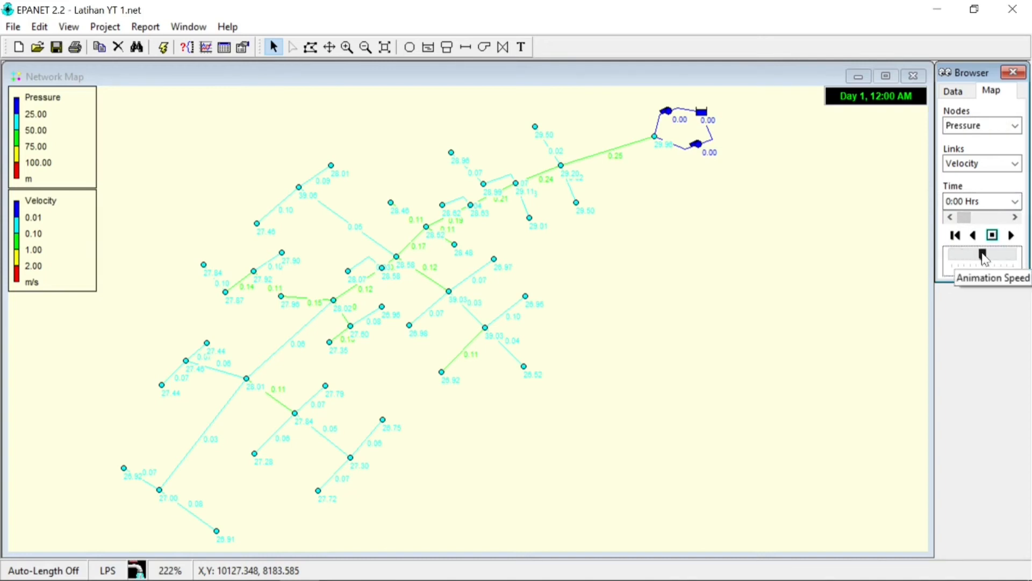
{"action": "left_click_drag", "start_coordinate": [985, 257], "coordinate": [965, 258]}
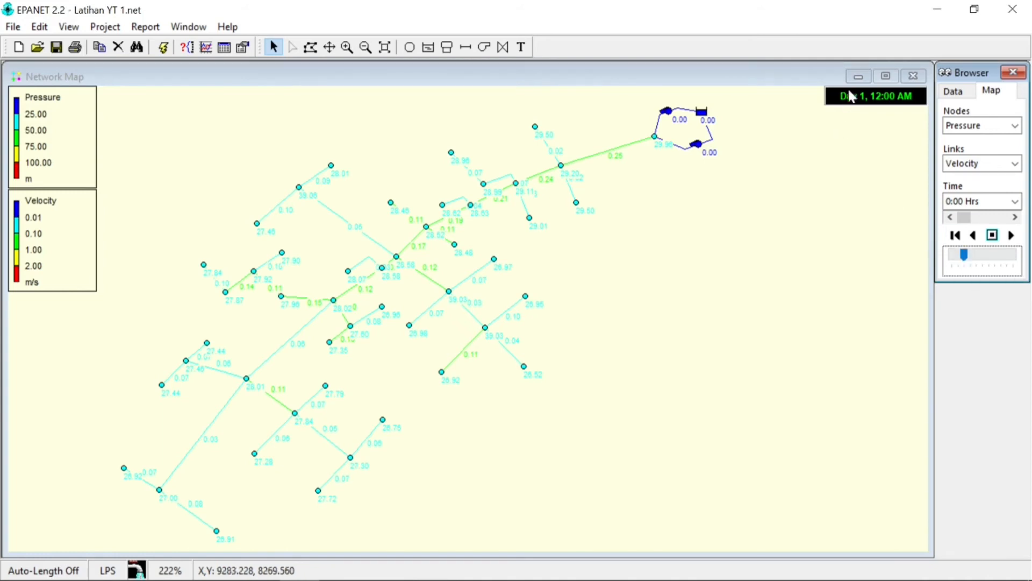
{"action": "left_click", "coordinate": [893, 227]}
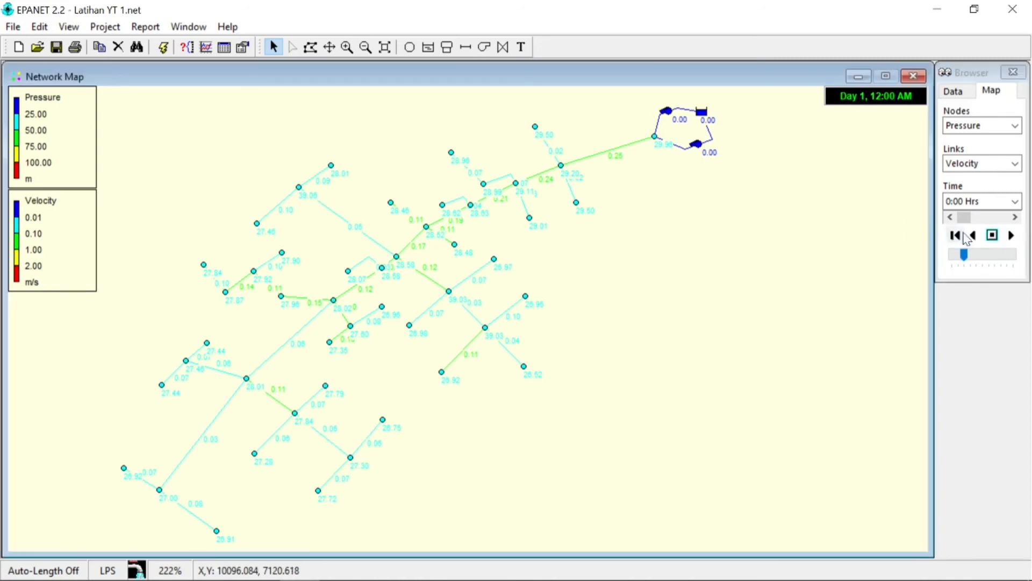
{"action": "left_click", "coordinate": [1012, 236]}
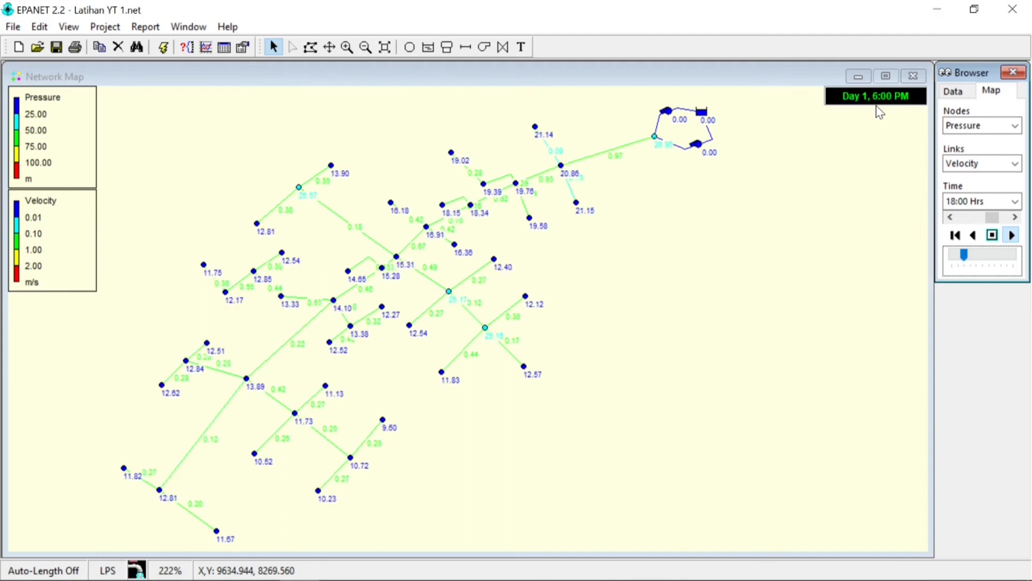
{"action": "double_click", "coordinate": [699, 149]}
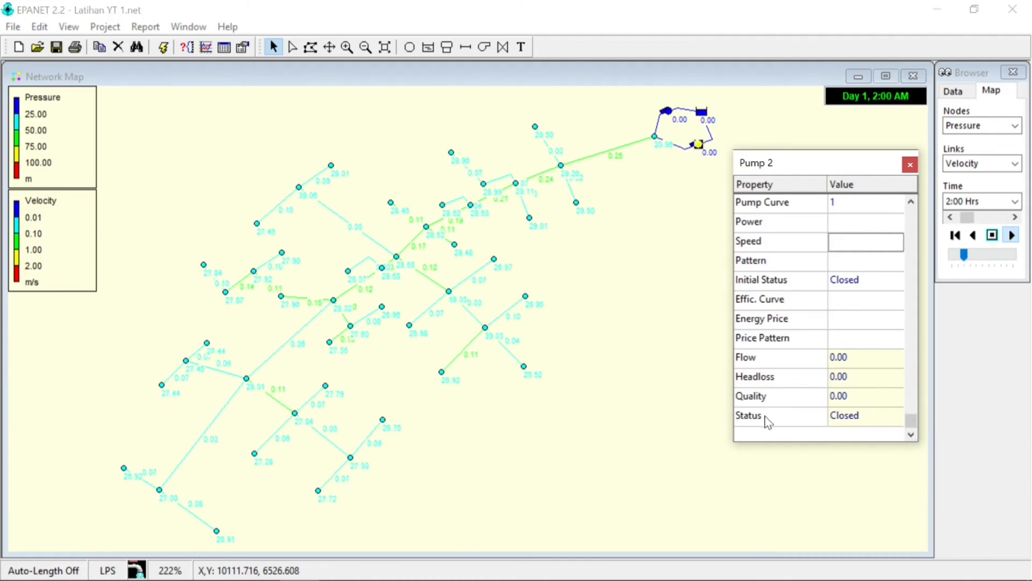
{"action": "left_click_drag", "start_coordinate": [840, 165], "coordinate": [848, 124]}
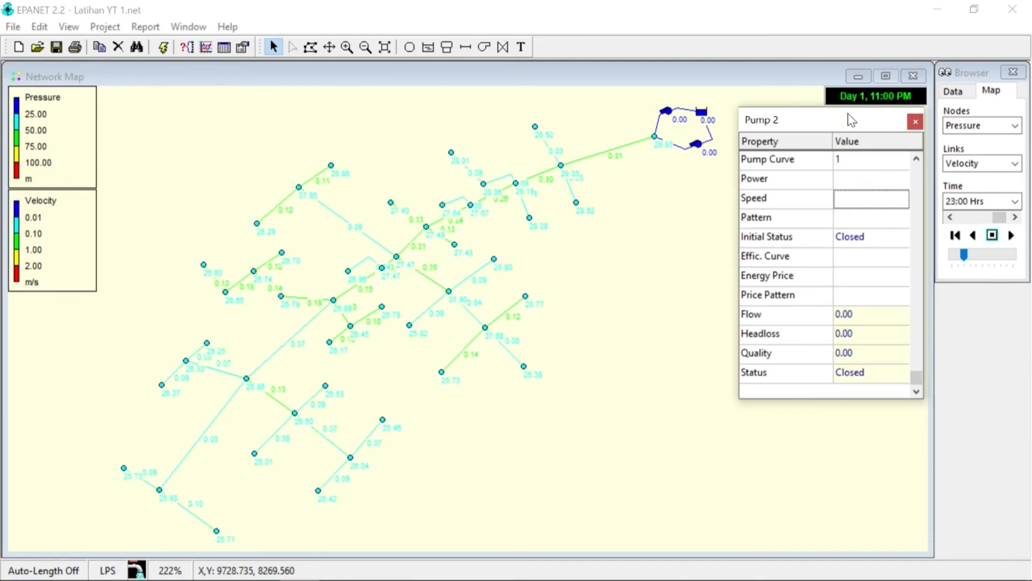
- Stop the map animation and display the 7:00 Hrs results to check pump 2's flow and status
{"action": "left_click", "coordinate": [992, 240]}
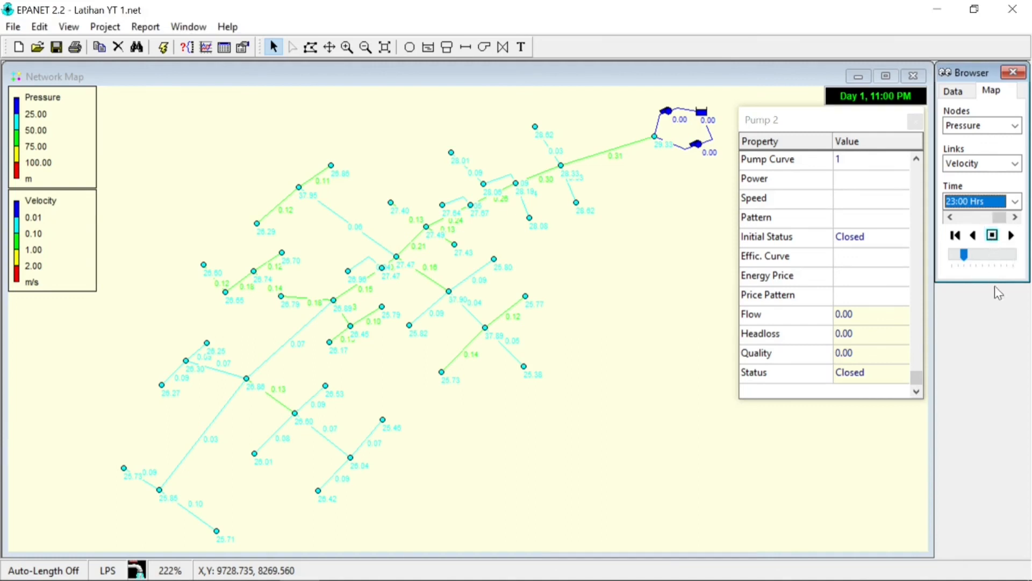
{"action": "left_click", "coordinate": [1015, 201]}
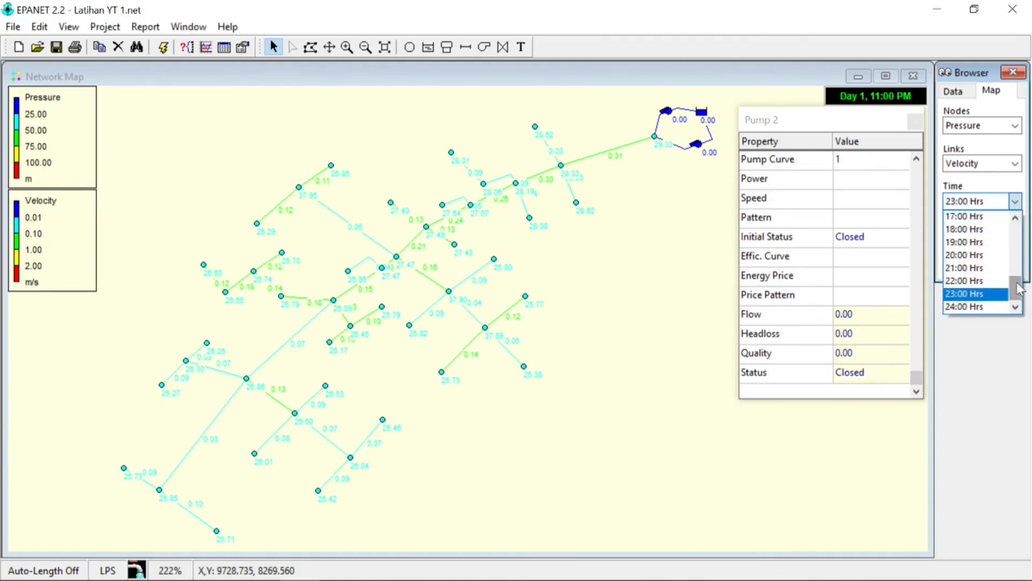
{"action": "left_click_drag", "start_coordinate": [1015, 291], "coordinate": [1007, 227]}
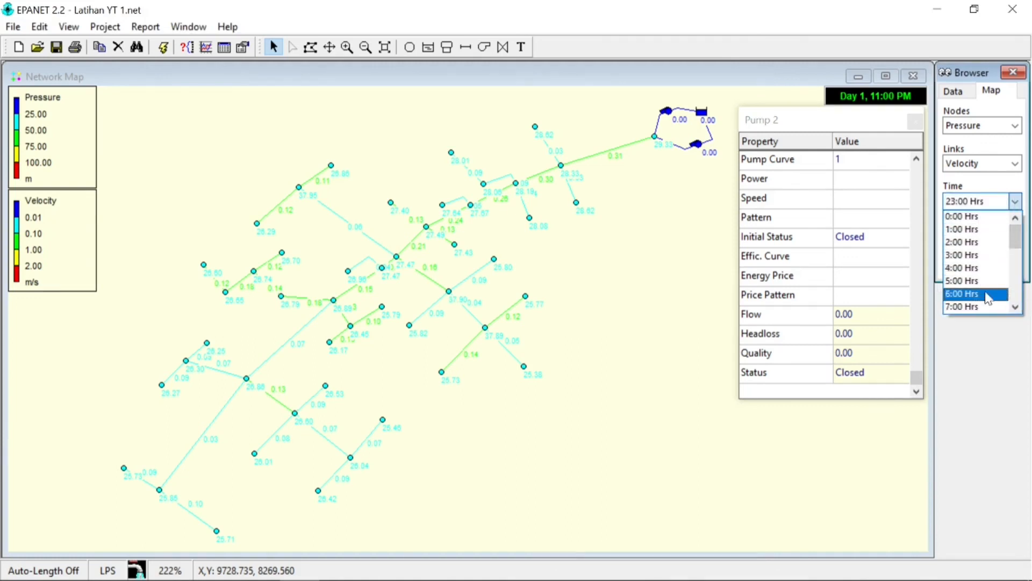
{"action": "left_click", "coordinate": [988, 308]}
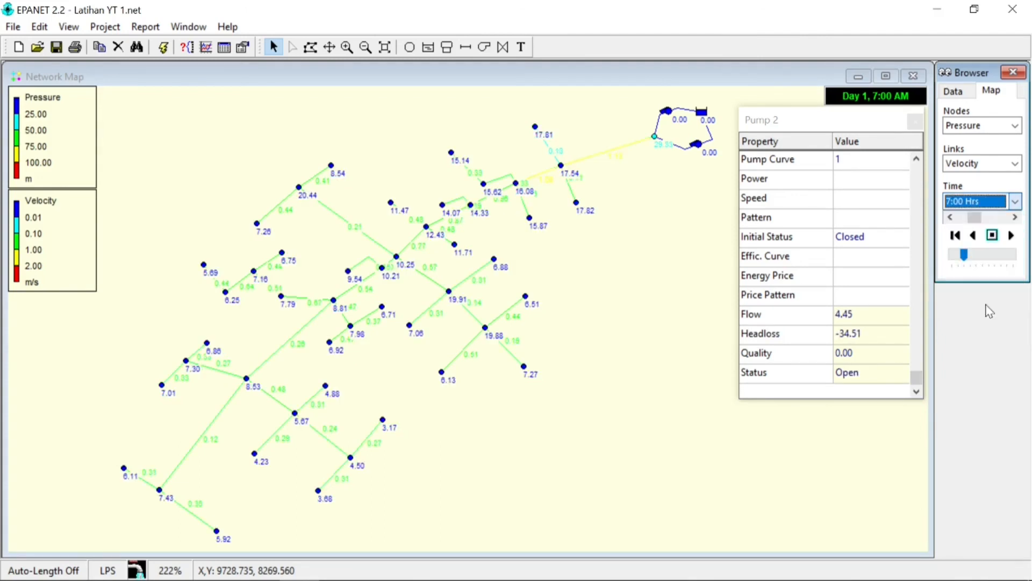
{"action": "left_click", "coordinate": [814, 124]}
{"action": "left_click", "coordinate": [833, 195]}
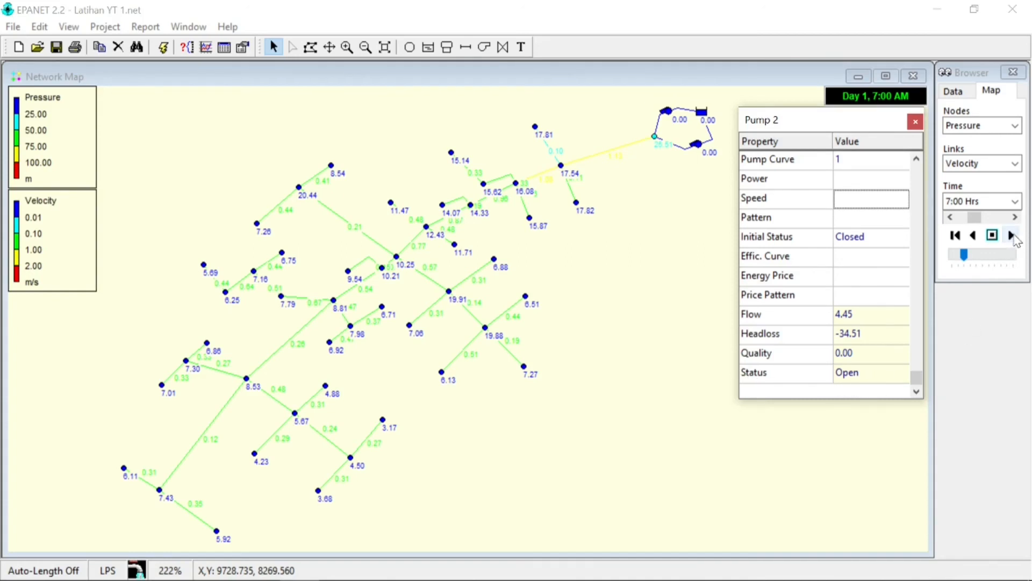
- Display the 9:00 Hrs and 10:00 Hrs results on the map to check pump 2's flow and status at each
{"action": "left_click", "coordinate": [1015, 201]}
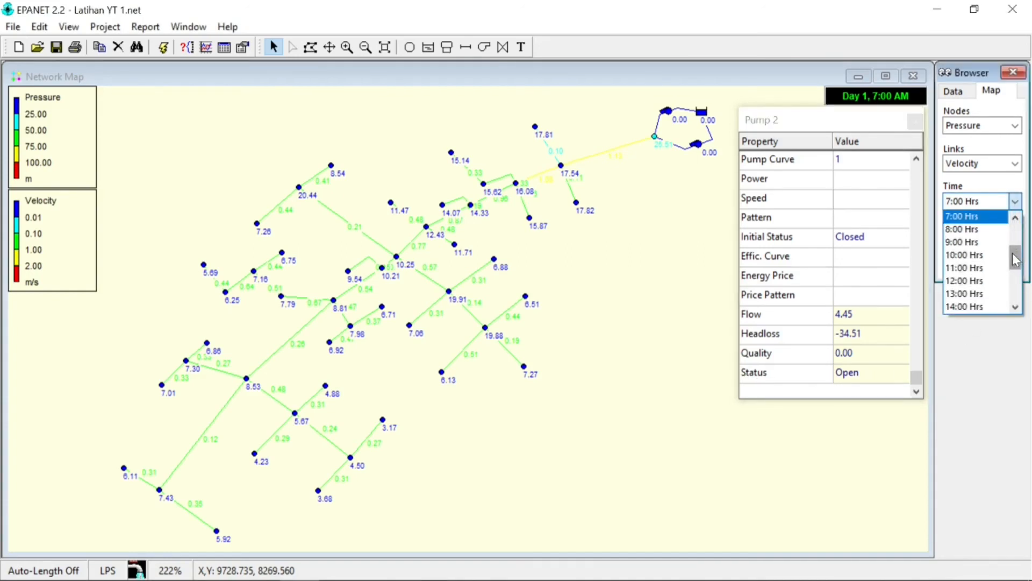
{"action": "left_click", "coordinate": [968, 242]}
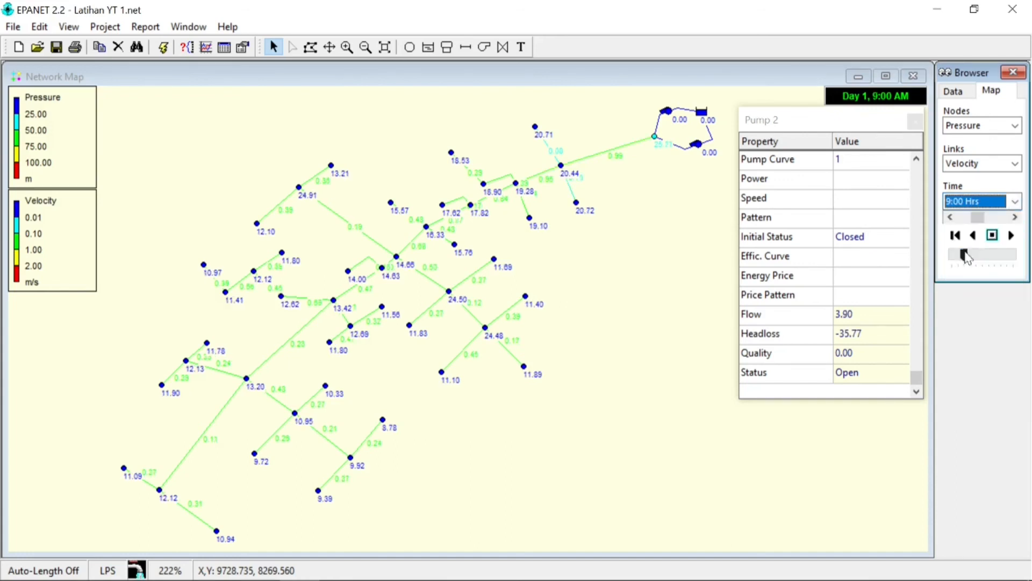
{"action": "left_click", "coordinate": [1015, 201]}
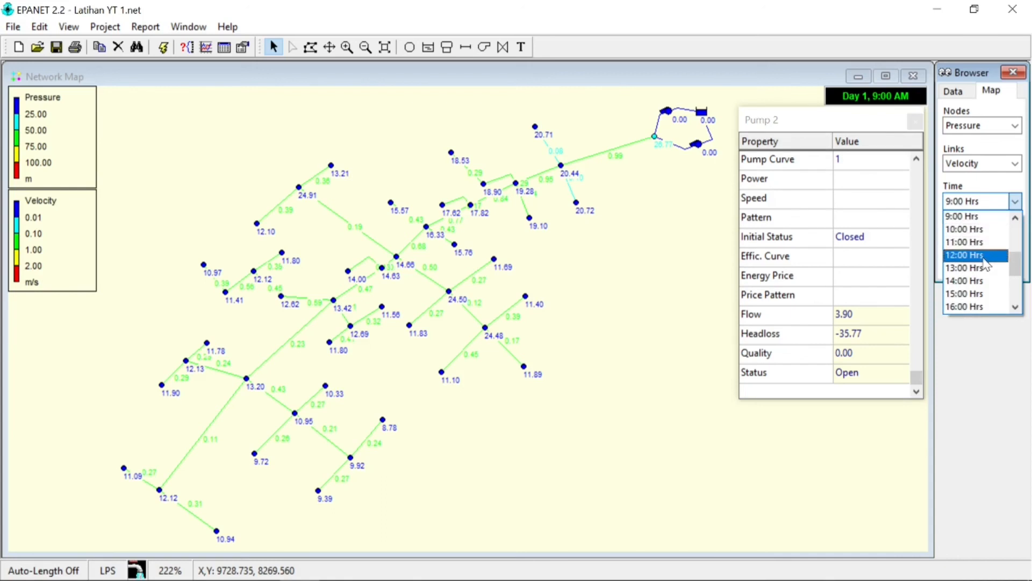
{"action": "left_click", "coordinate": [978, 234]}
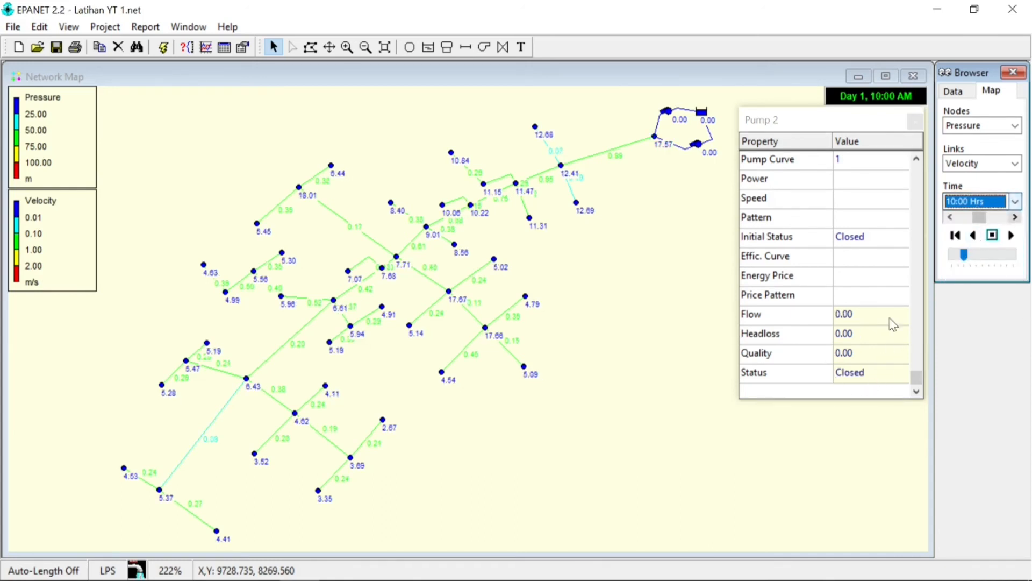
- Check pump 2's flow and status in the 12:00 Hrs and 13:00 Hrs results
{"action": "left_click", "coordinate": [1015, 202]}
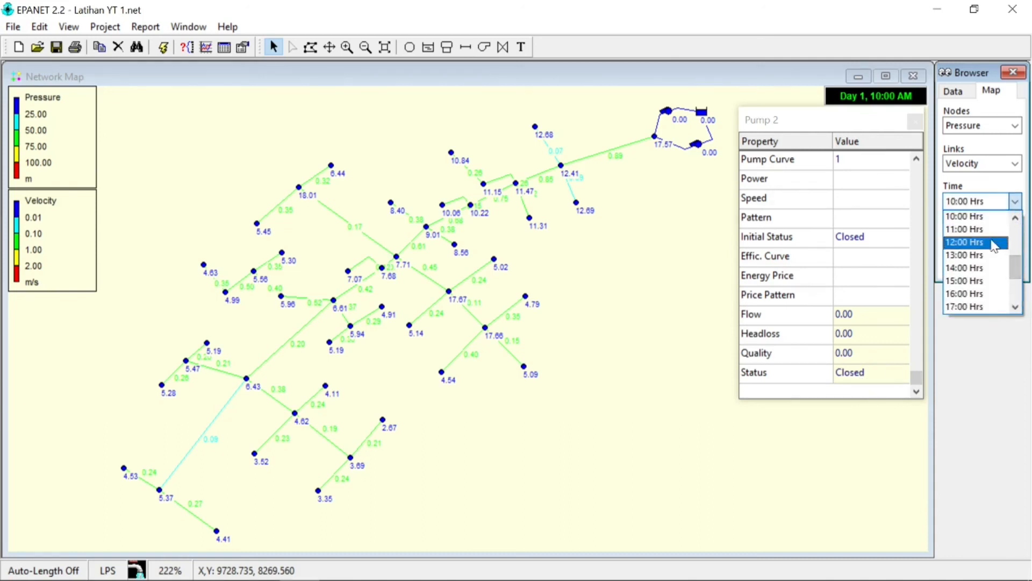
{"action": "left_click", "coordinate": [995, 243]}
{"action": "left_click", "coordinate": [1014, 202]}
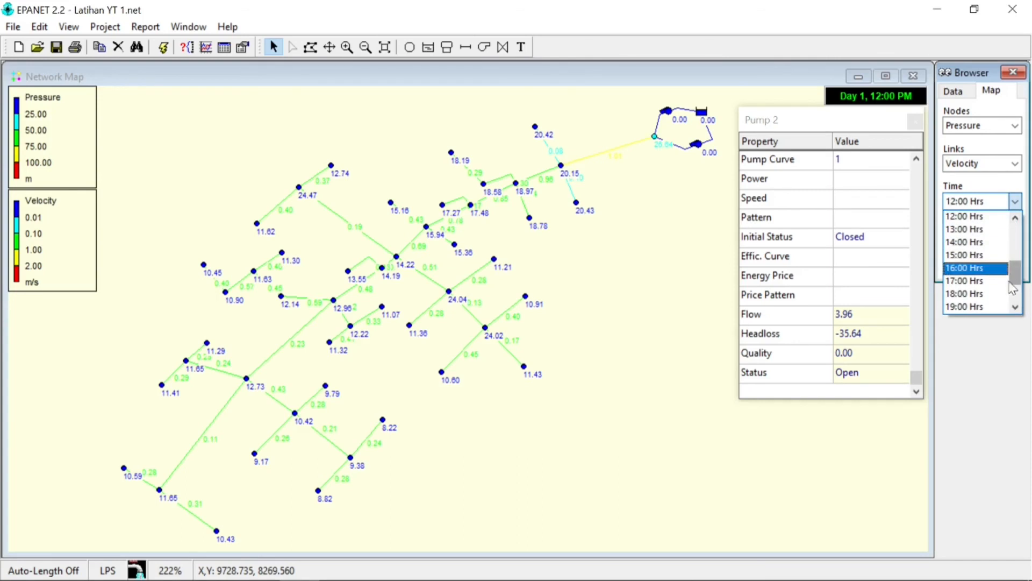
{"action": "left_click_drag", "start_coordinate": [1019, 268], "coordinate": [1018, 267]}
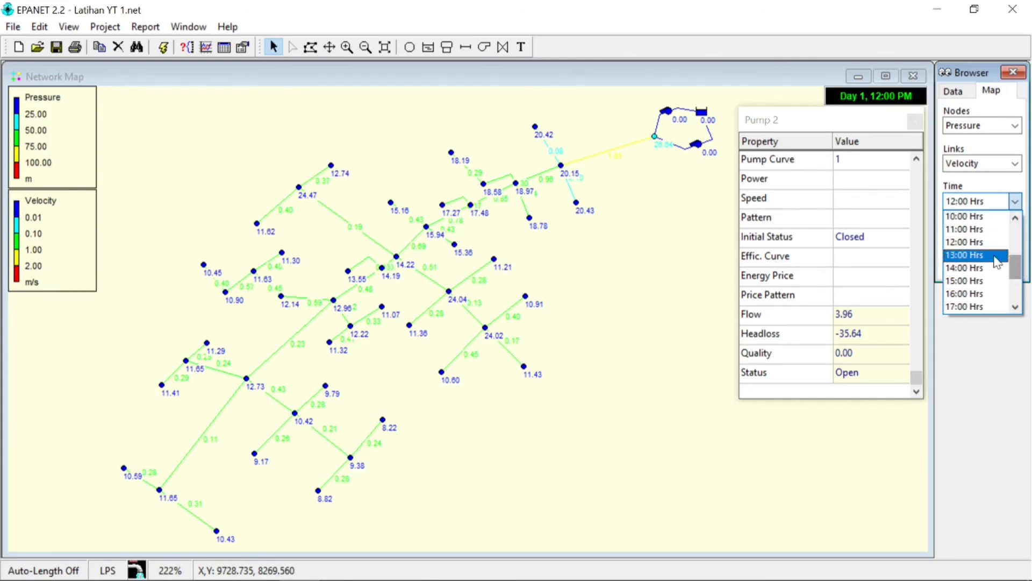
{"action": "left_click", "coordinate": [991, 255]}
- Check pump 2's flow and status at the third control period's limits, 15:00 Hrs and 19:00 Hrs
{"action": "left_click", "coordinate": [1015, 201]}
{"action": "left_click_drag", "start_coordinate": [1017, 276], "coordinate": [1019, 280]}
{"action": "left_click", "coordinate": [985, 235]}
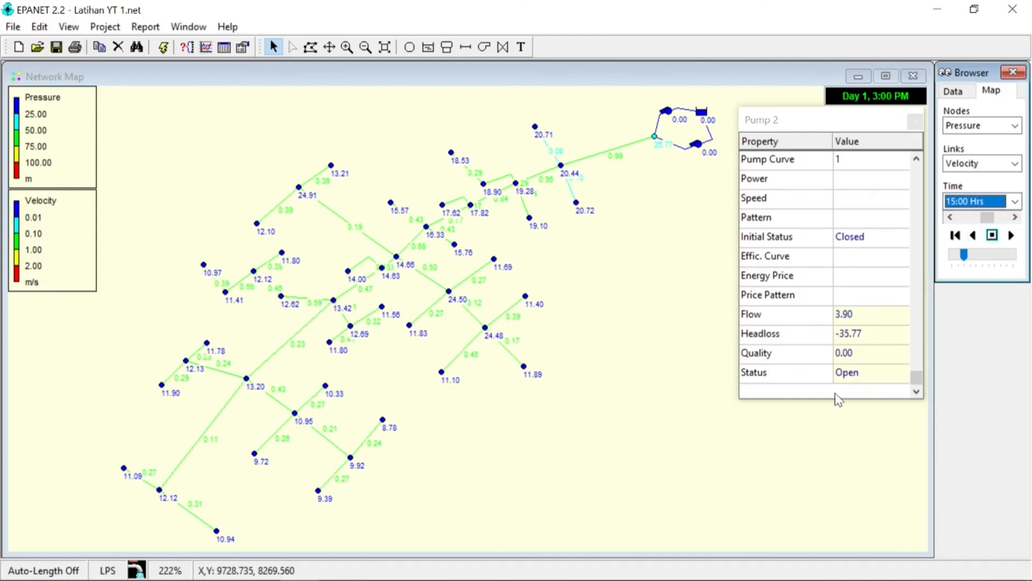
{"action": "left_click", "coordinate": [1015, 201]}
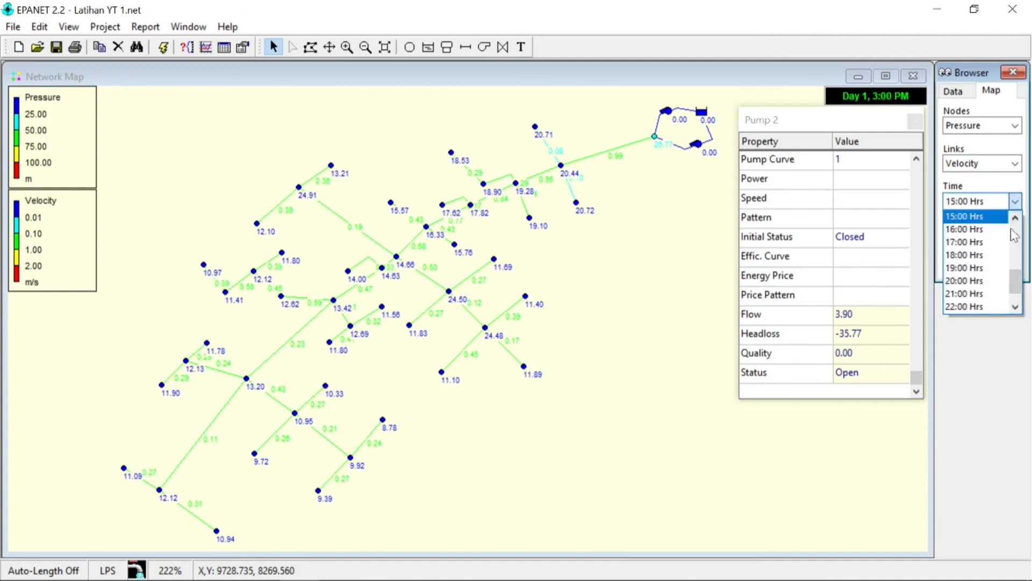
{"action": "left_click", "coordinate": [985, 267]}
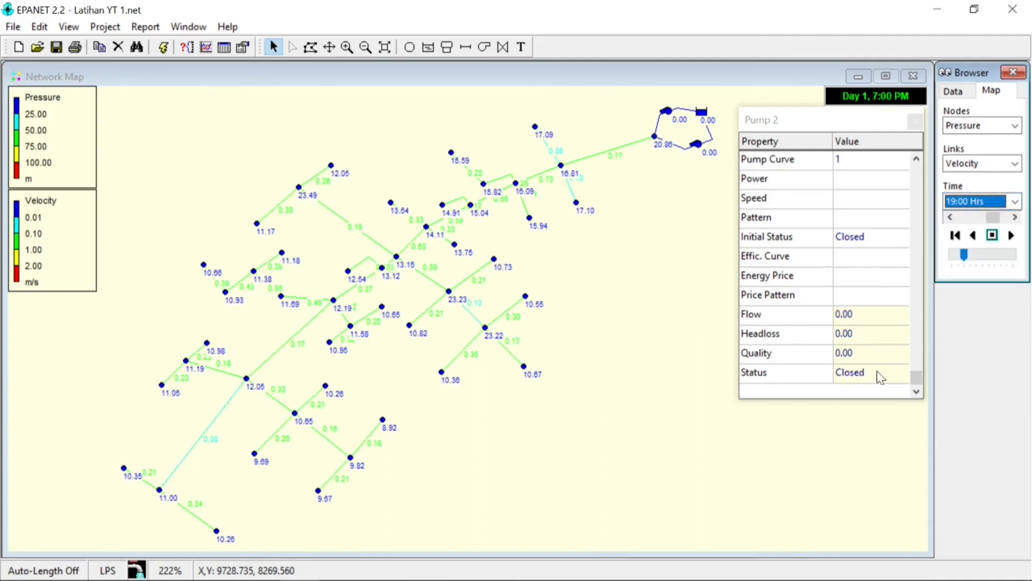
{"action": "left_click", "coordinate": [862, 123]}
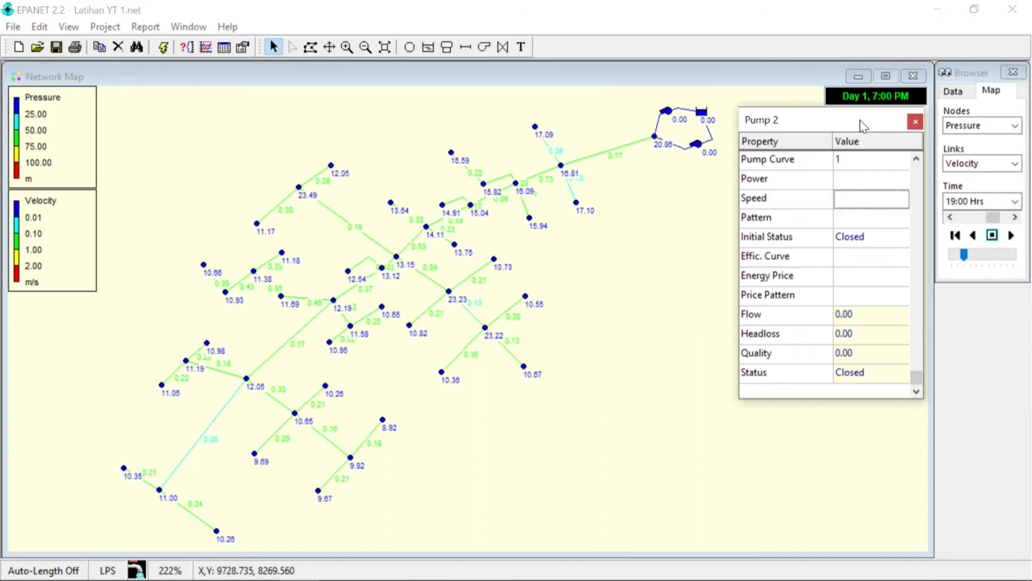